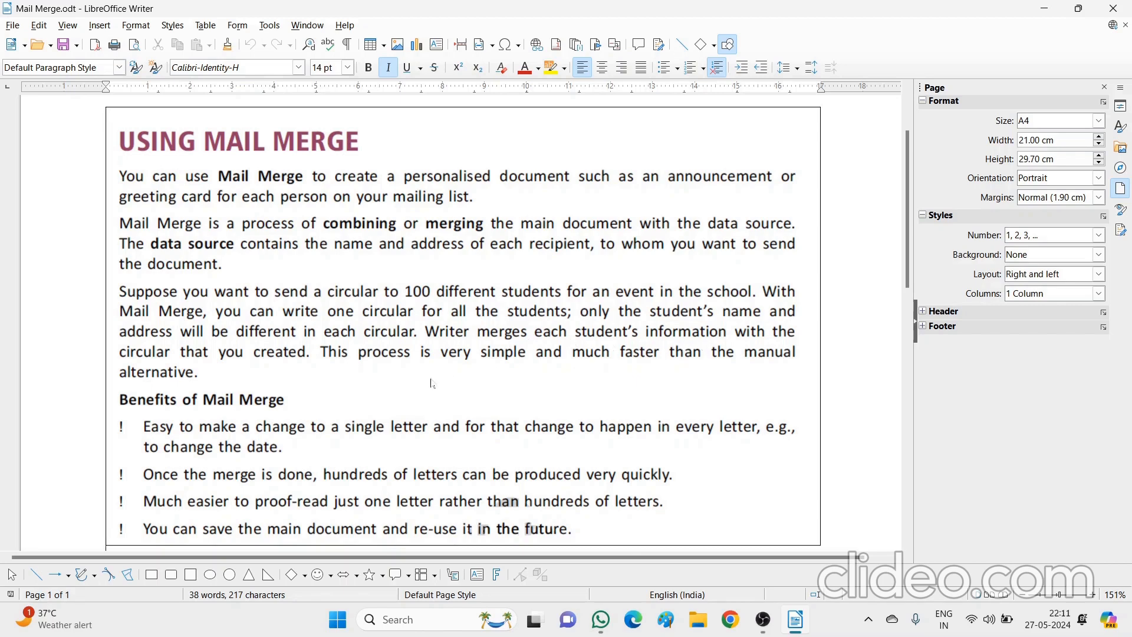
# Review the mail merge steps list in the notes document
pyautogui.press('Down')
pyautogui.press('Down')
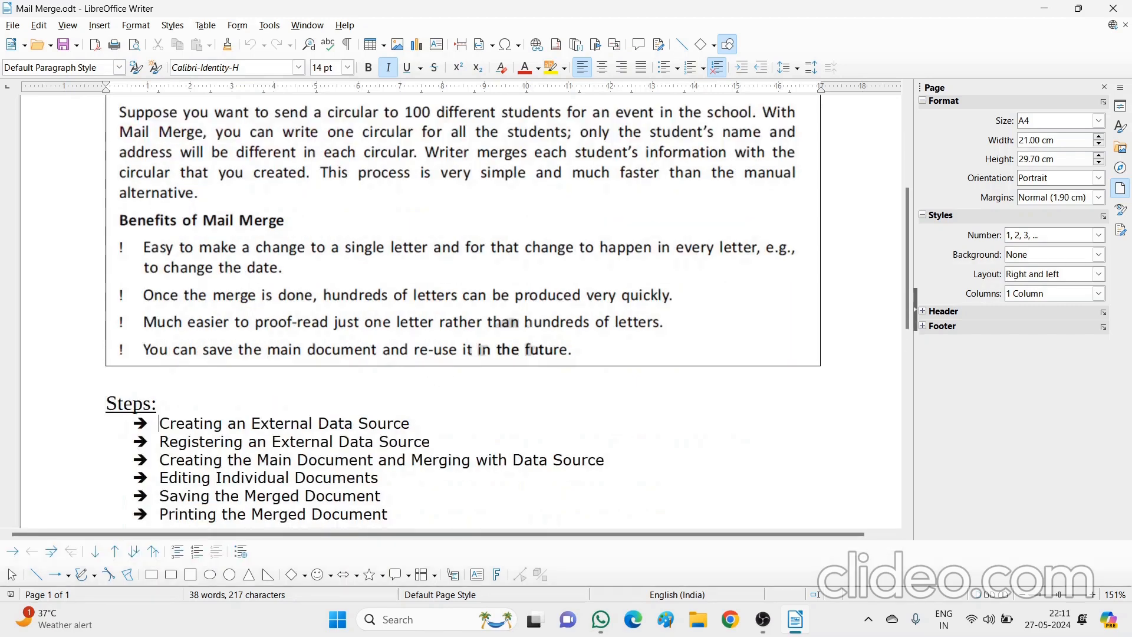
pyautogui.press('Down')
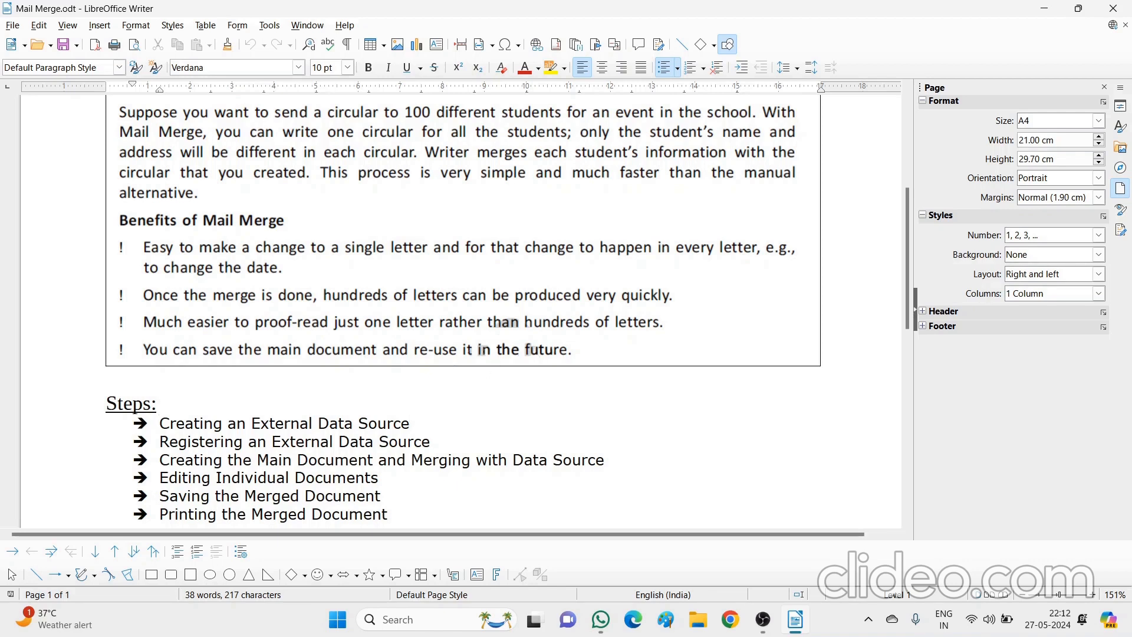
pyautogui.click(411, 460)
pyautogui.press('Down')
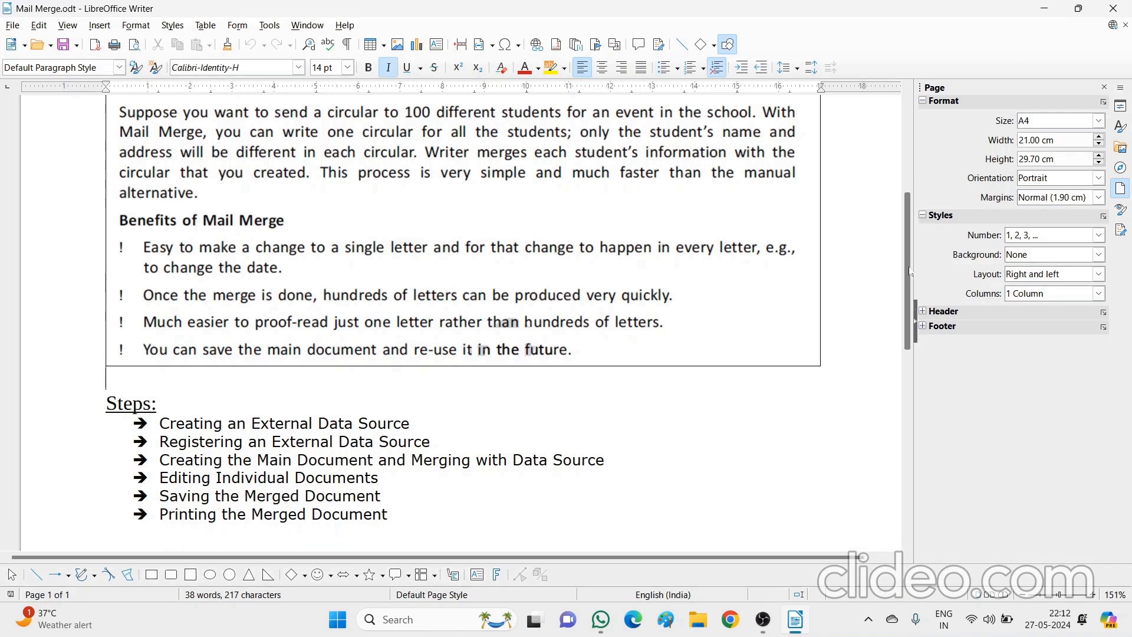
pyautogui.scroll(3, 912, 230)
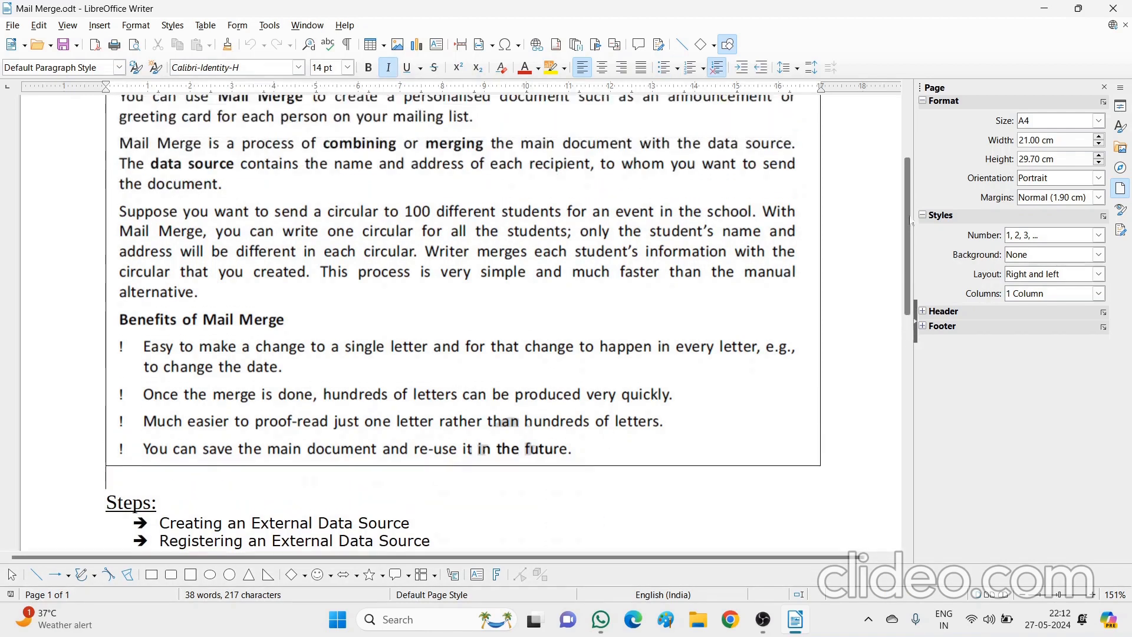
pyautogui.scroll(5, 912, 224)
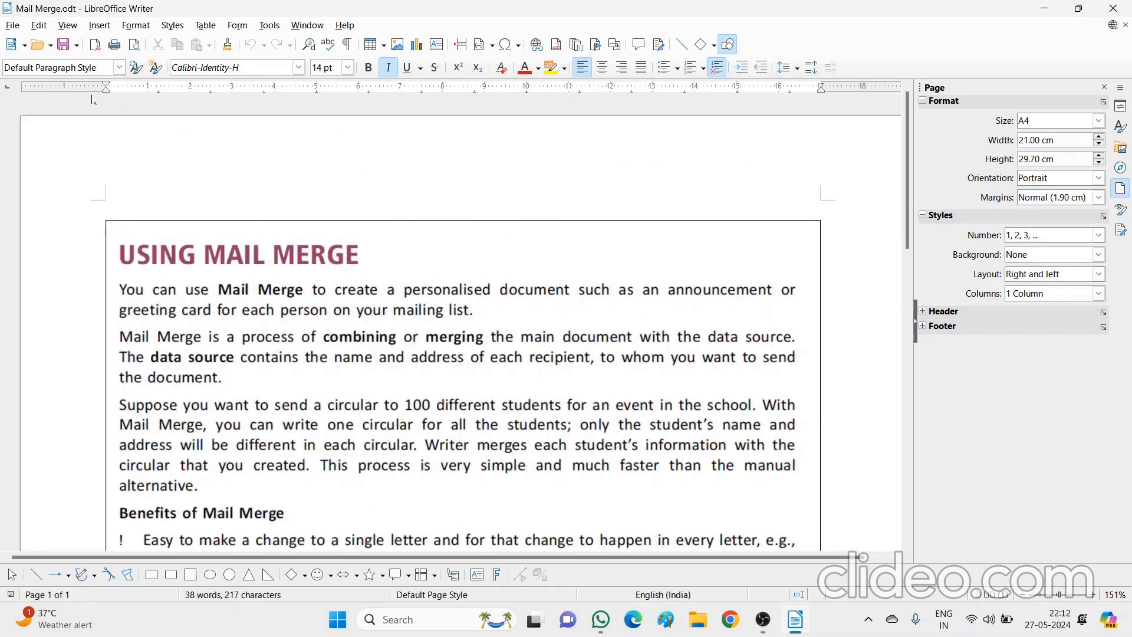
# Create a new blank text document and maximize its window
pyautogui.click(12, 27)
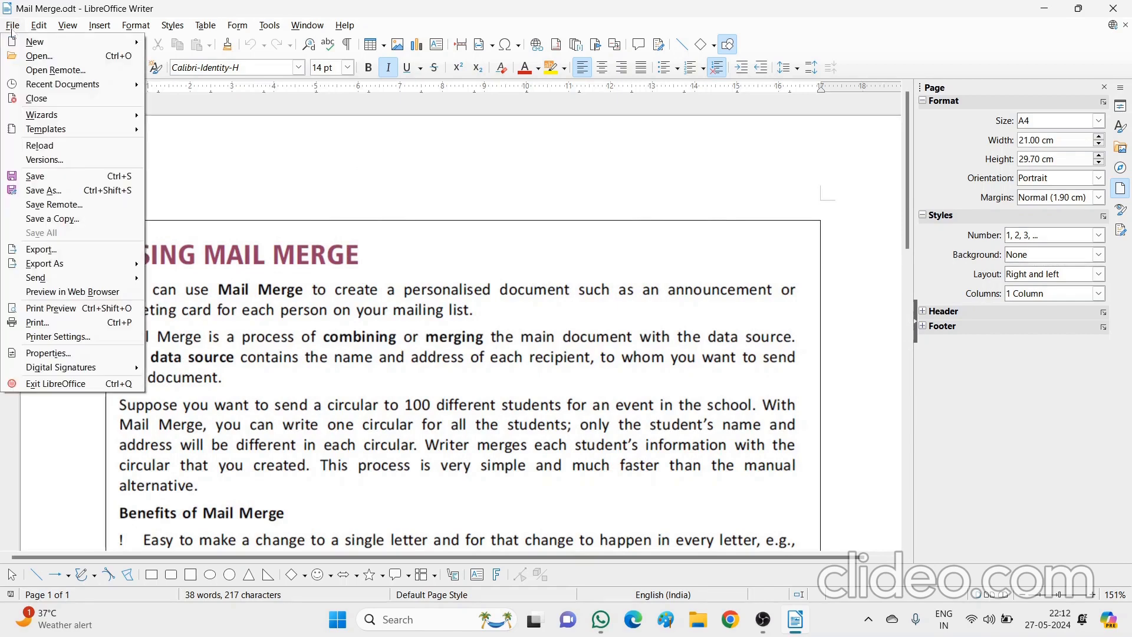
pyautogui.moveTo(27, 43)
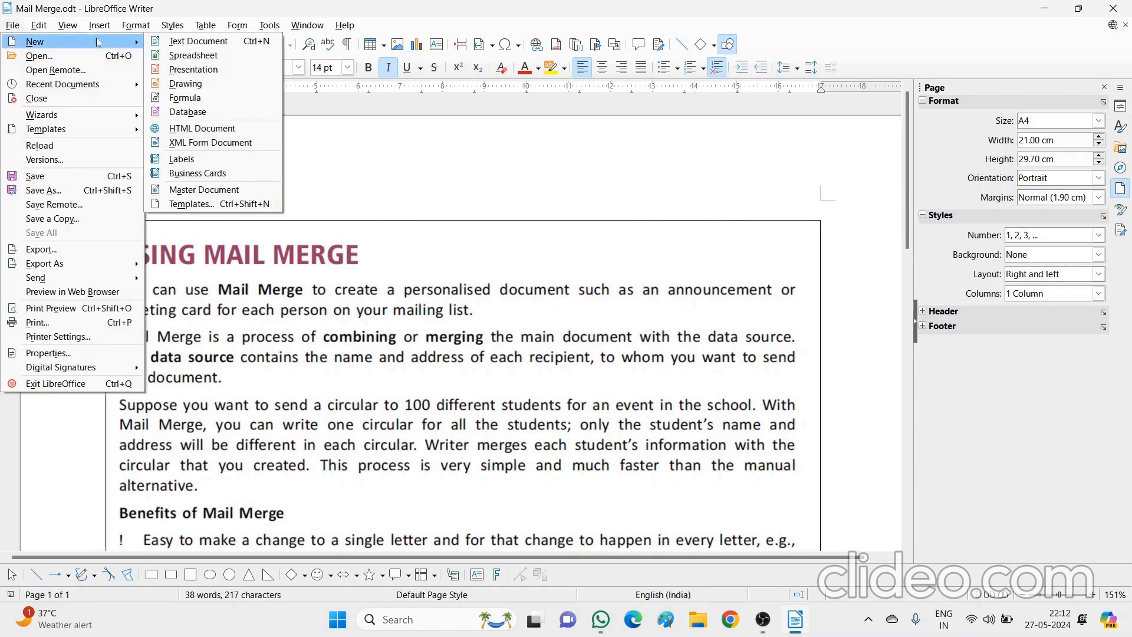
pyautogui.click(172, 43)
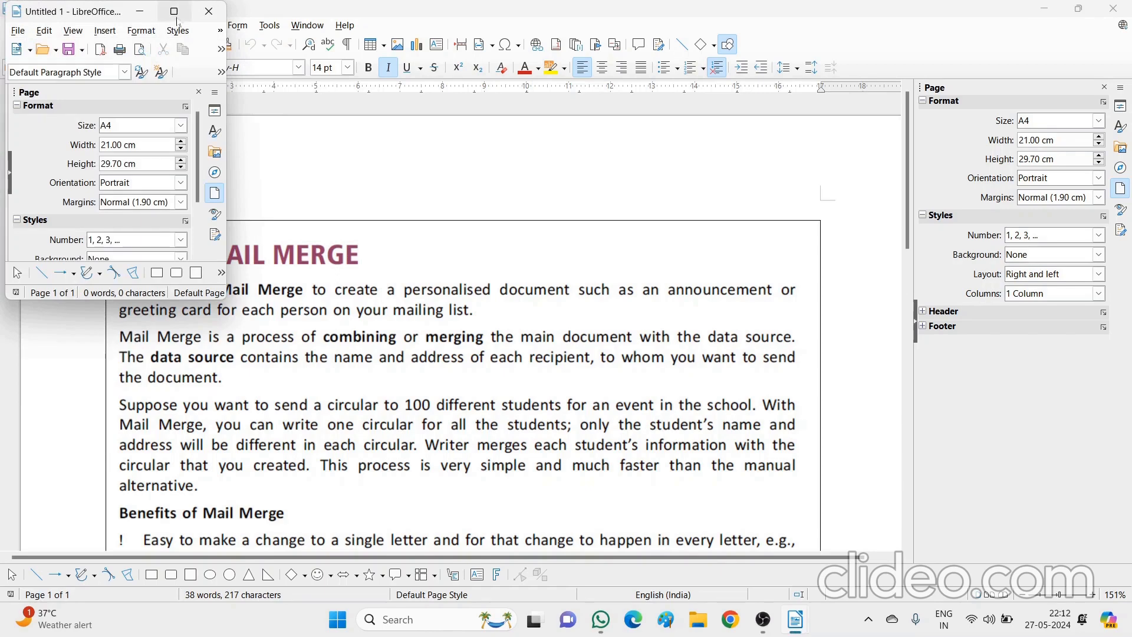
pyautogui.click(174, 13)
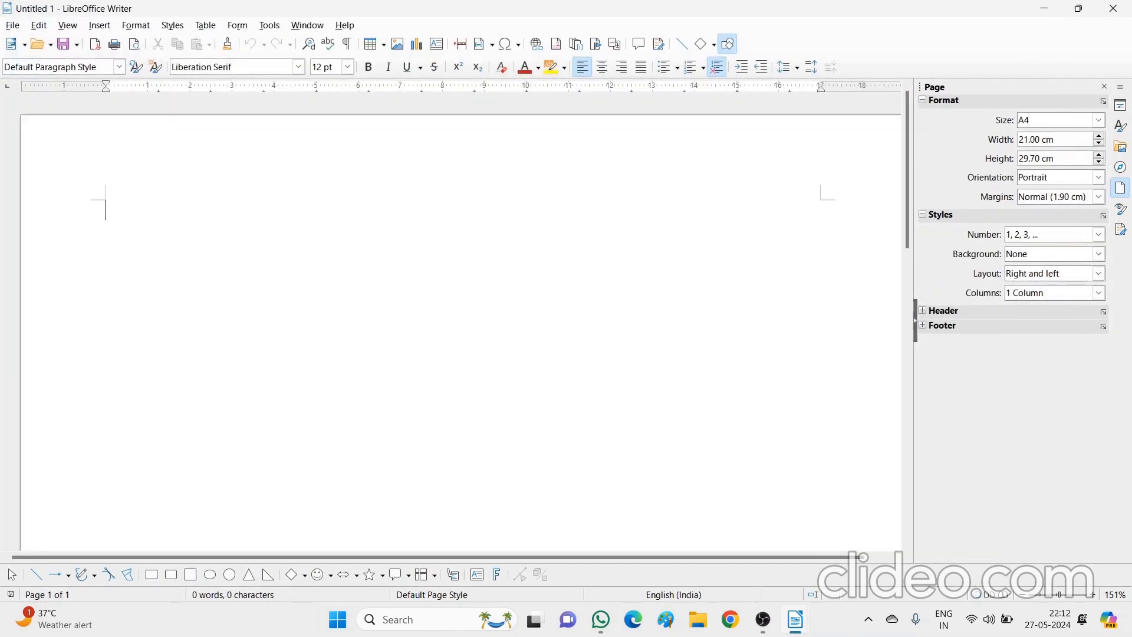
# Type 'To', 'Dear Friend' and 'I hope everything is fine there.', fixing the spelling
pyautogui.write('To')
pyautogui.press('Return')
pyautogui.write('Dear Friend')
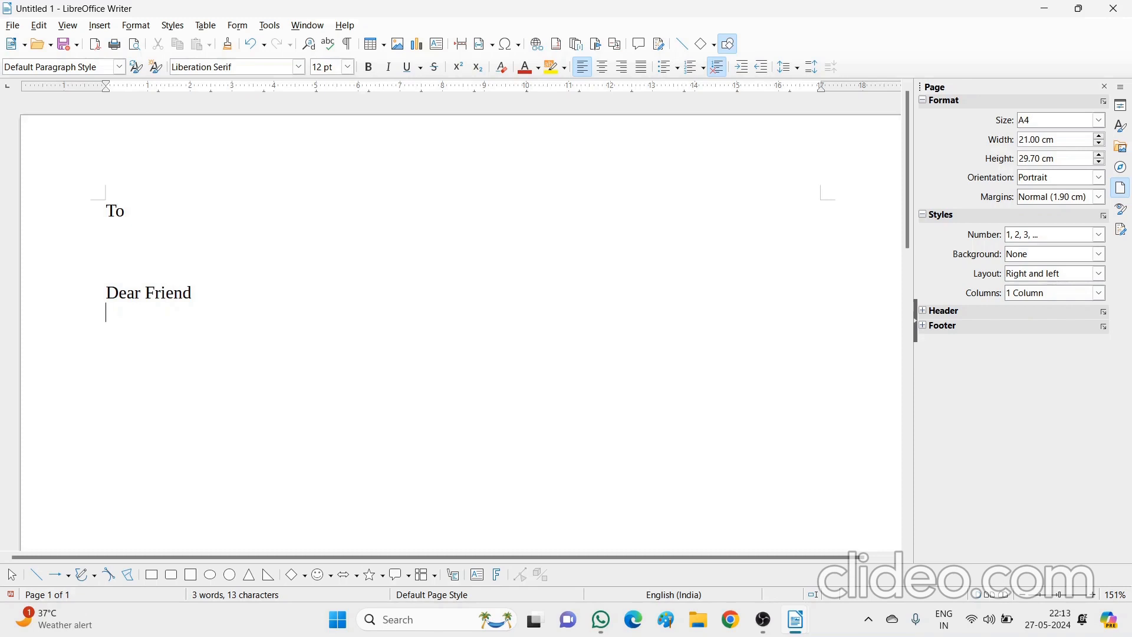
pyautogui.press('Return')
pyautogui.write('I hope everthing')
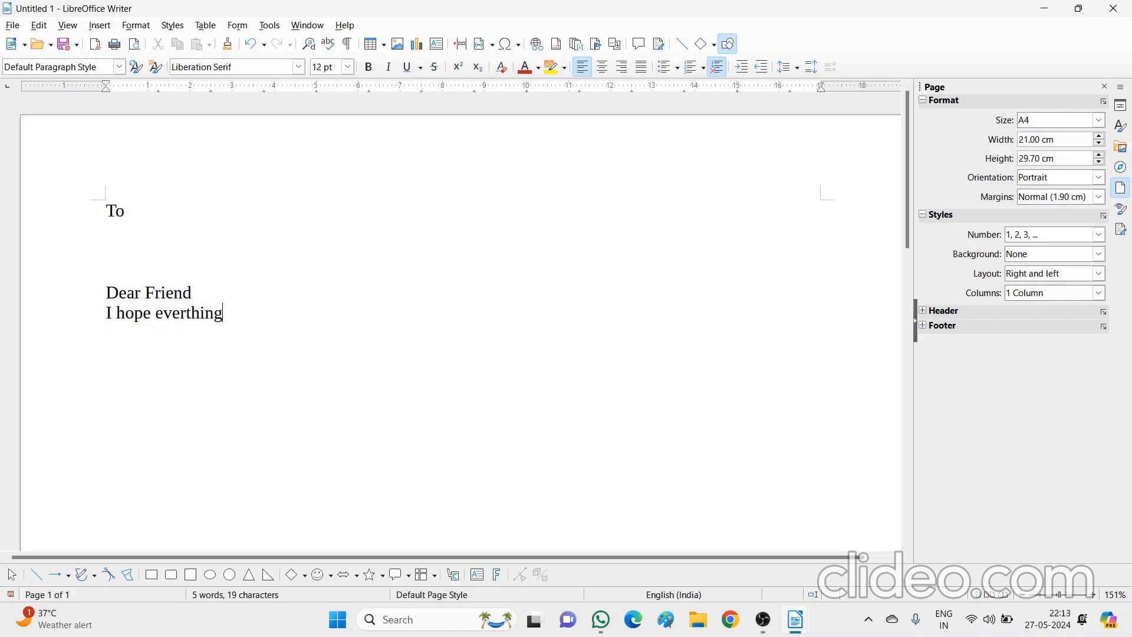
pyautogui.write(' thing')
pyautogui.press('BackSpace')
pyautogui.press('BackSpace')
pyautogui.press('BackSpace')
pyautogui.press('BackSpace')
pyautogui.press('BackSpace')
pyautogui.press('BackSpace')
pyautogui.write('is fine there.')
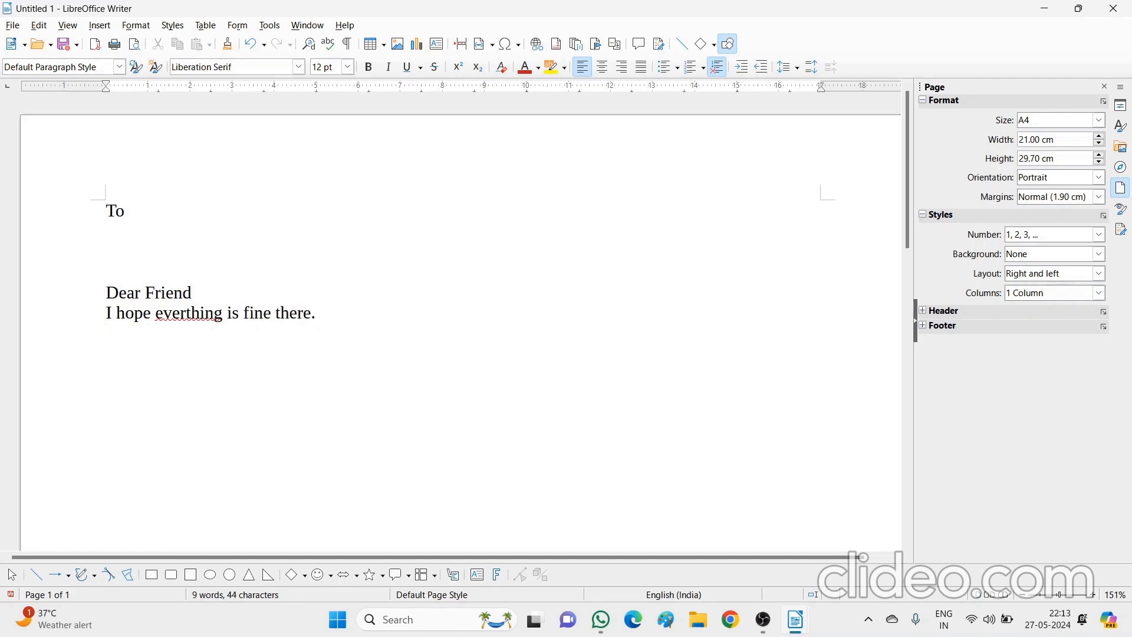
pyautogui.rightClick(171, 312)
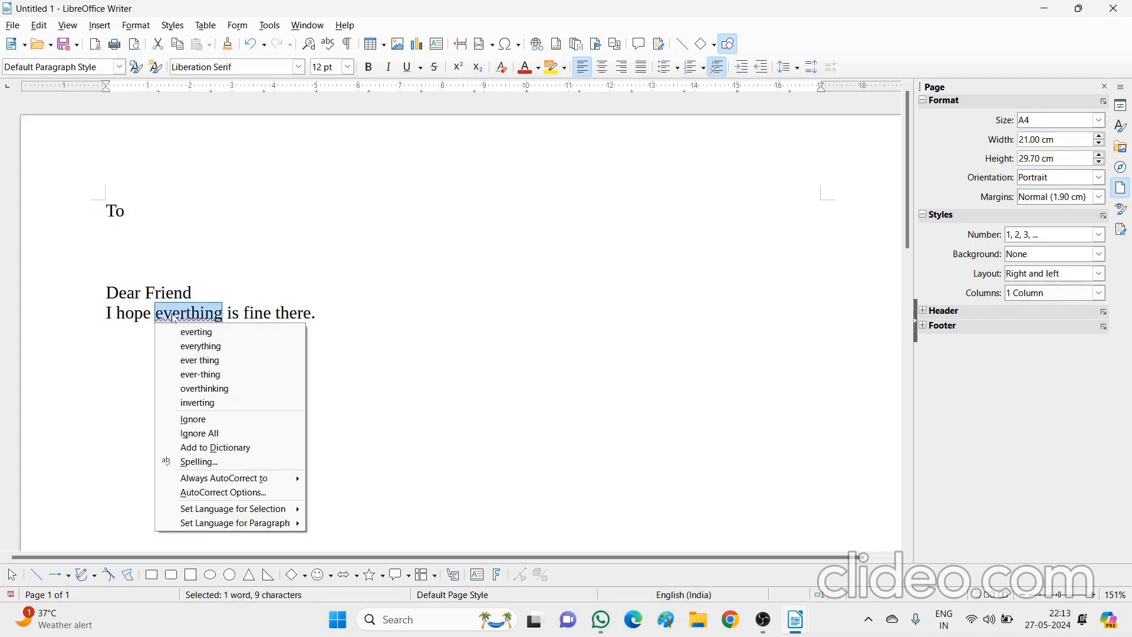
pyautogui.click(193, 346)
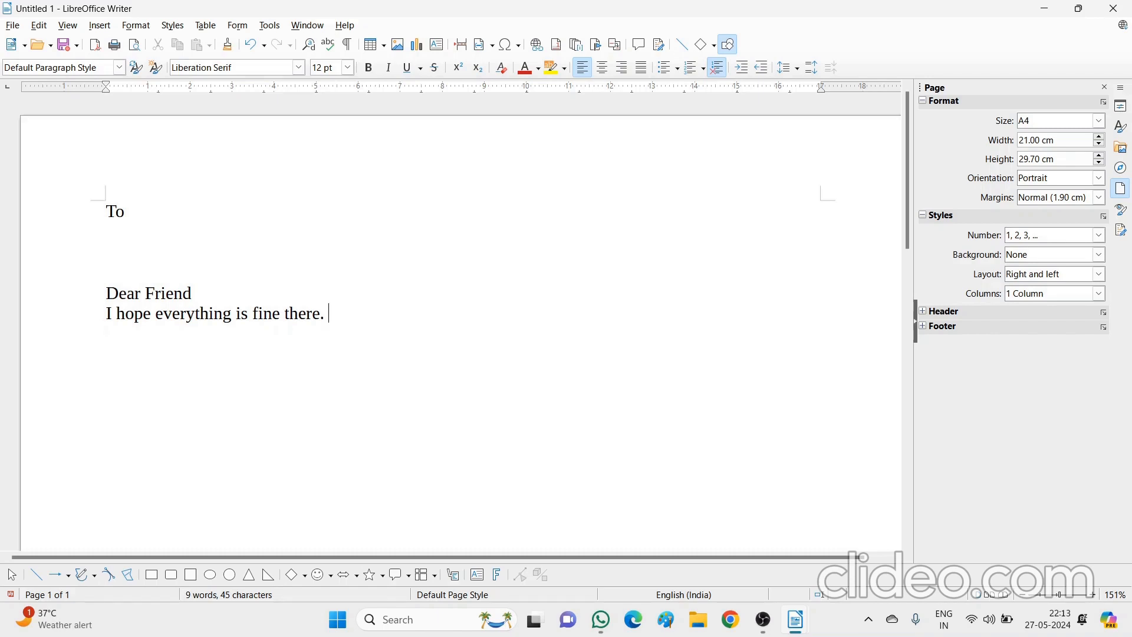
# Add 'As you know my birthday is coming this month.', correcting birtday to birthday
pyautogui.write('As you ')
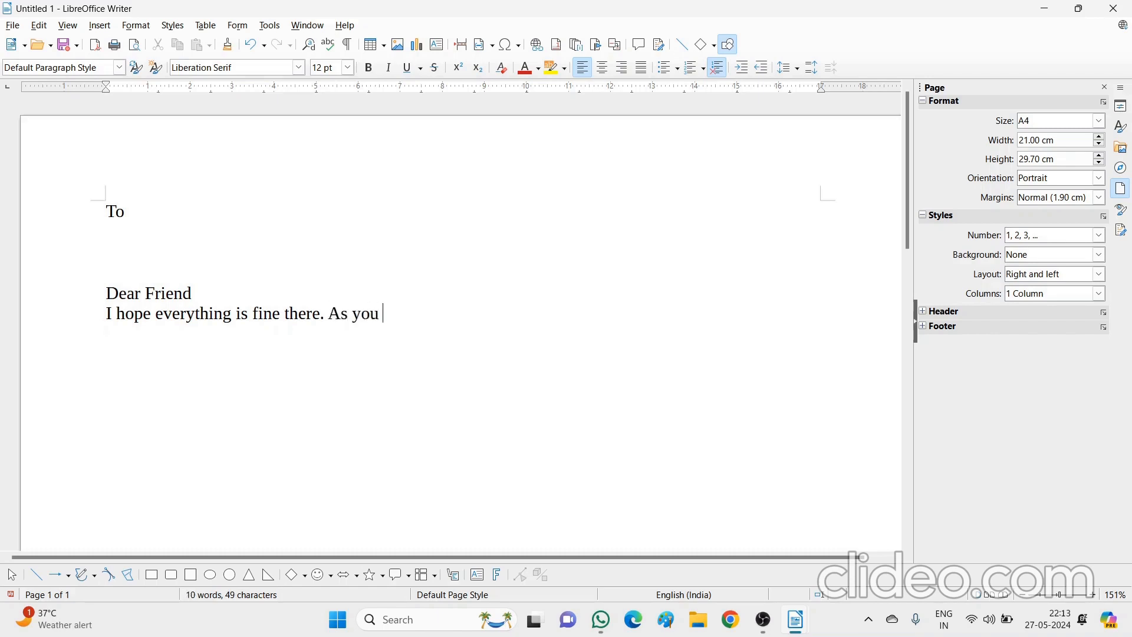
pyautogui.write('know my bi')
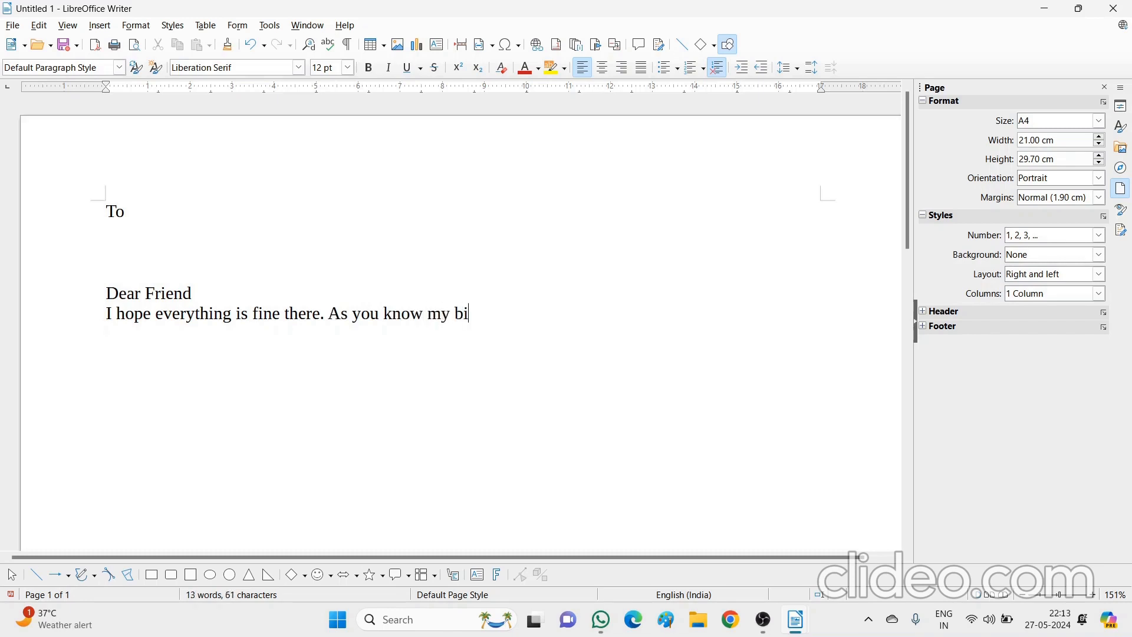
pyautogui.write('rtday is coming')
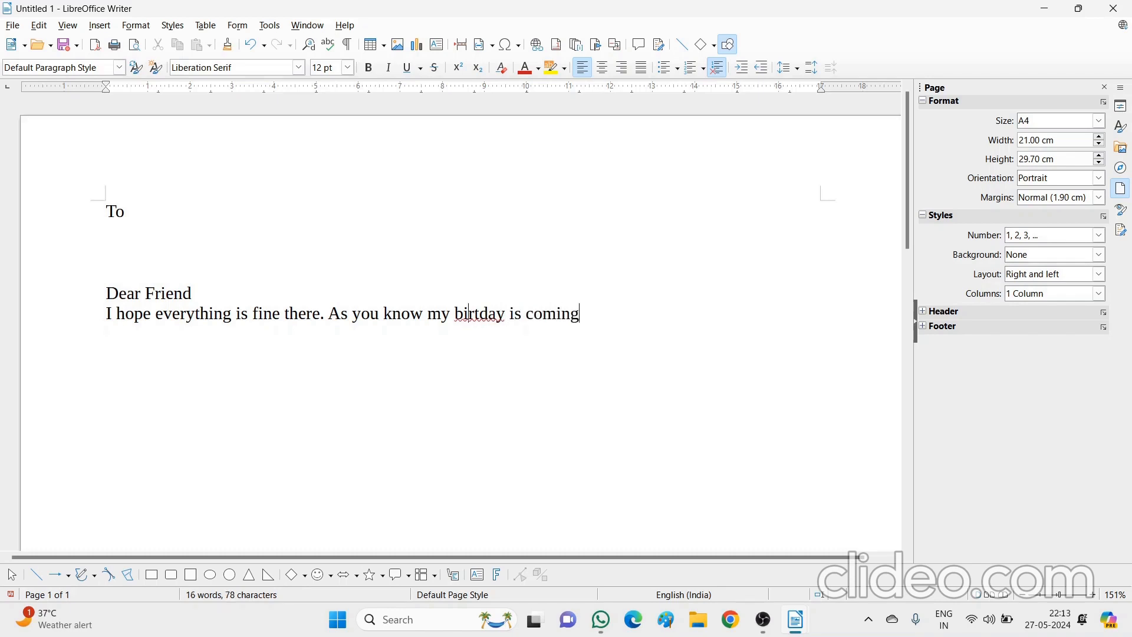
pyautogui.rightClick(470, 313)
pyautogui.click(499, 331)
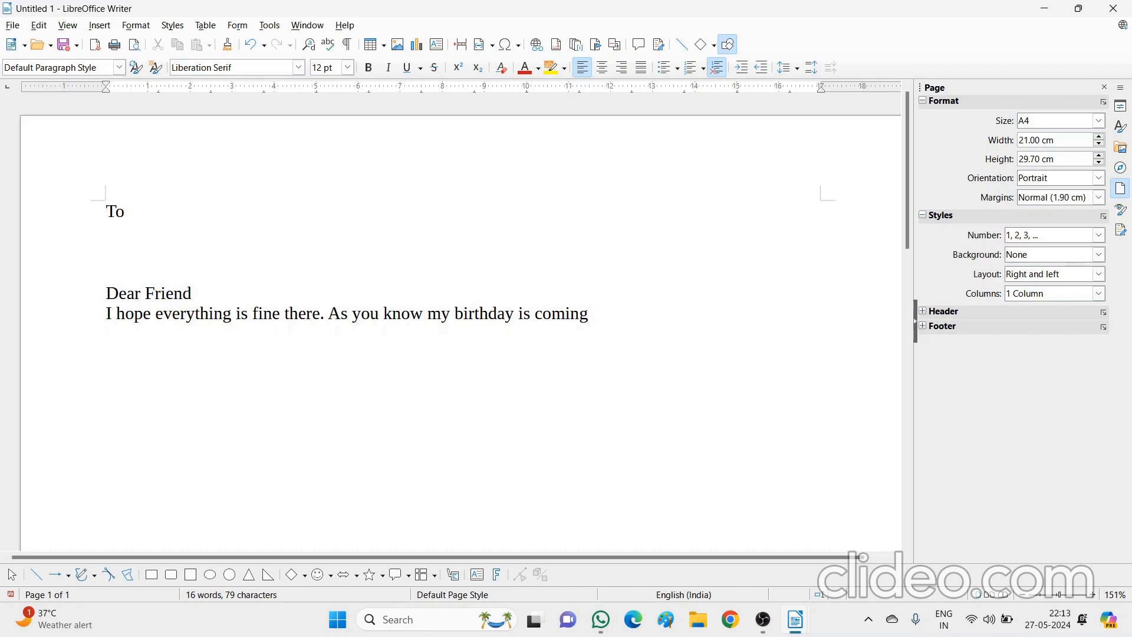
pyautogui.write('this month.')
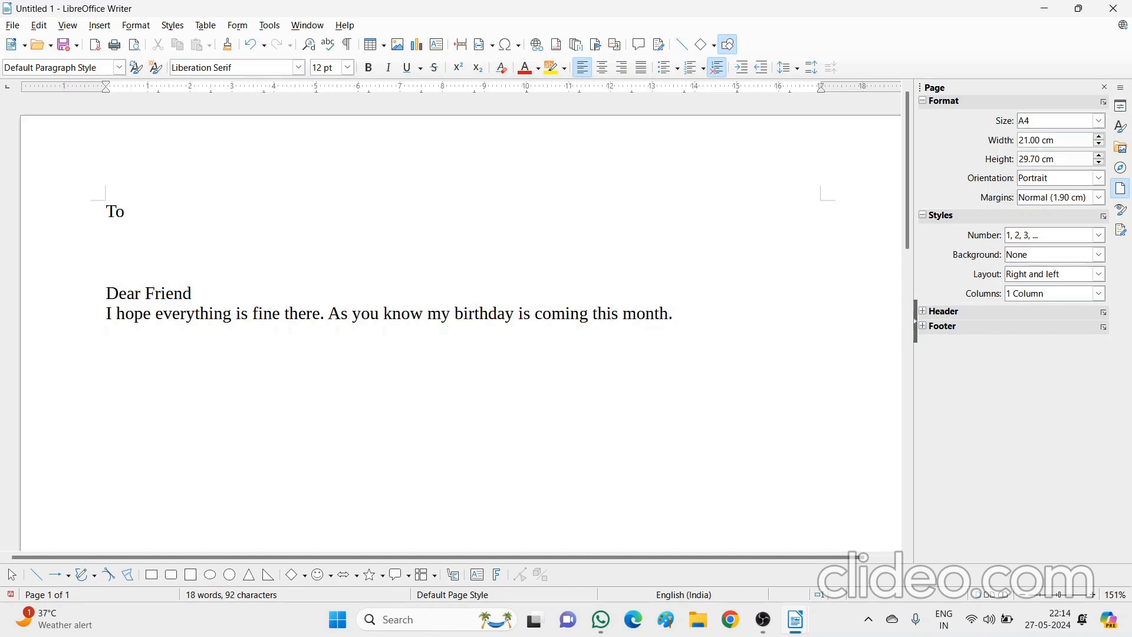
pyautogui.write(' O')
# Add 'I want you to join the party. Details are as under:' and start a new line
pyautogui.press('BackSpace')
pyautogui.write('I want you to ')
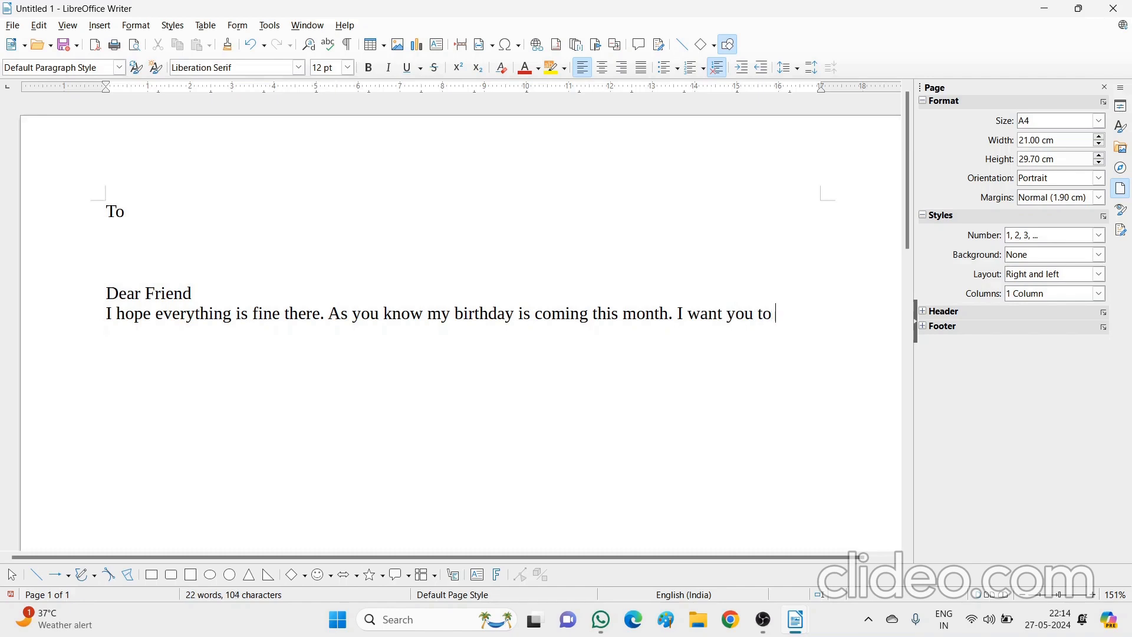
pyautogui.write('jon')
pyautogui.press('BackSpace')
pyautogui.write('in the party.')
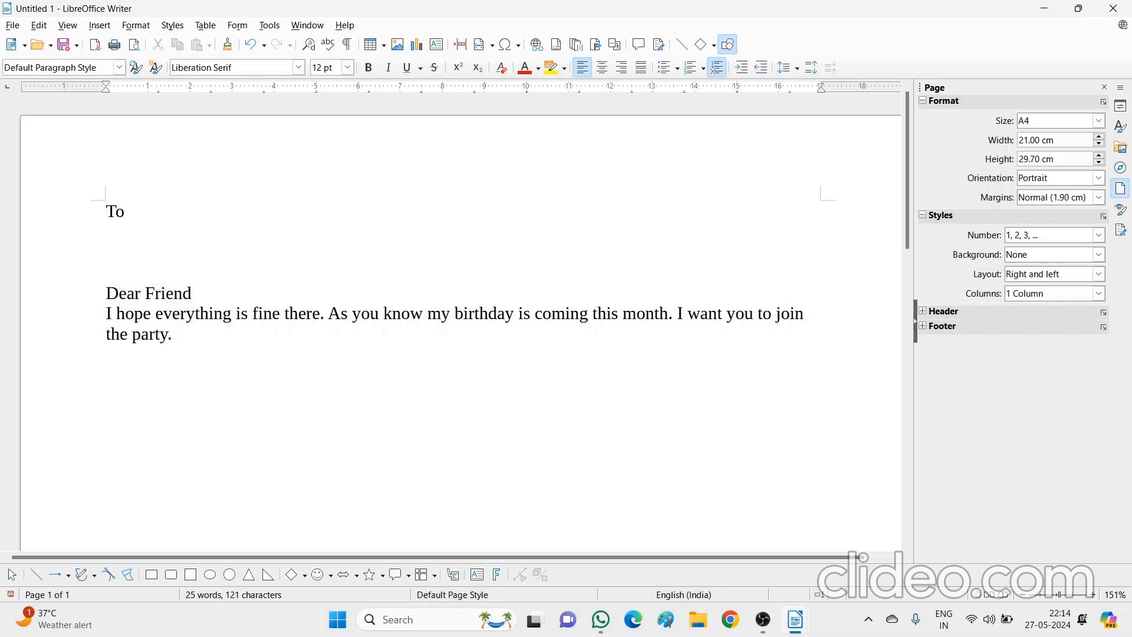
pyautogui.write('Detaiks')
pyautogui.press('BackSpace')
pyautogui.press('BackSpace')
pyautogui.press('BackSpace')
pyautogui.write('ils are as ')
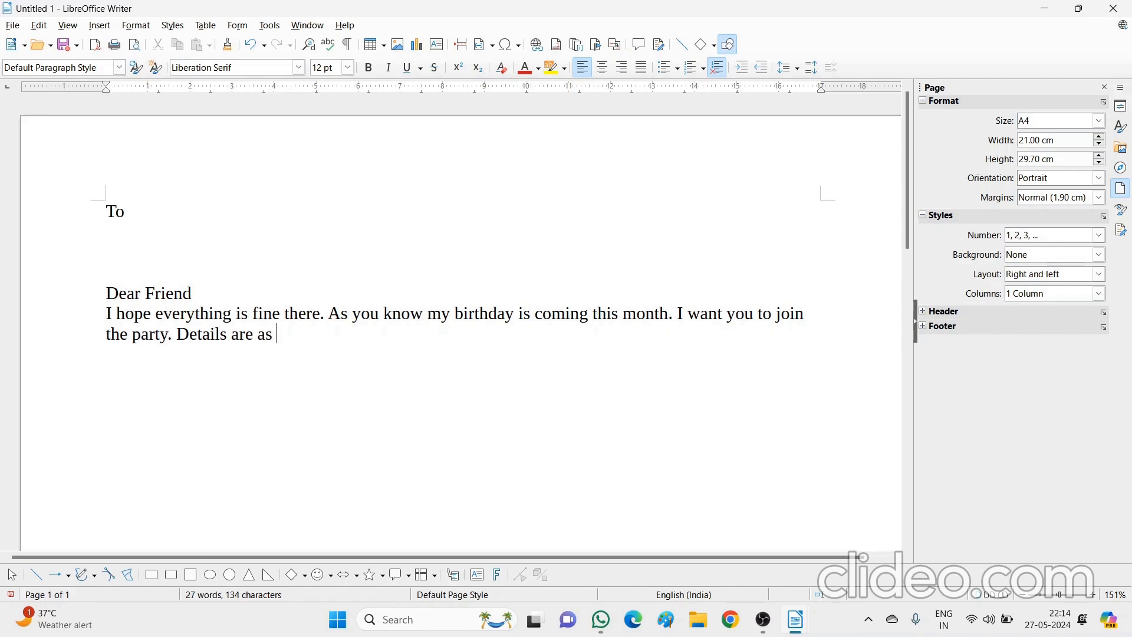
pyautogui.write('under:')
pyautogui.press('Return')
# Add 'Date: 31.05.2024 Venue: Lazeez Restaurant' and an 'Invitation From:' sign-off with the sender's name
pyautogui.write('Date:')
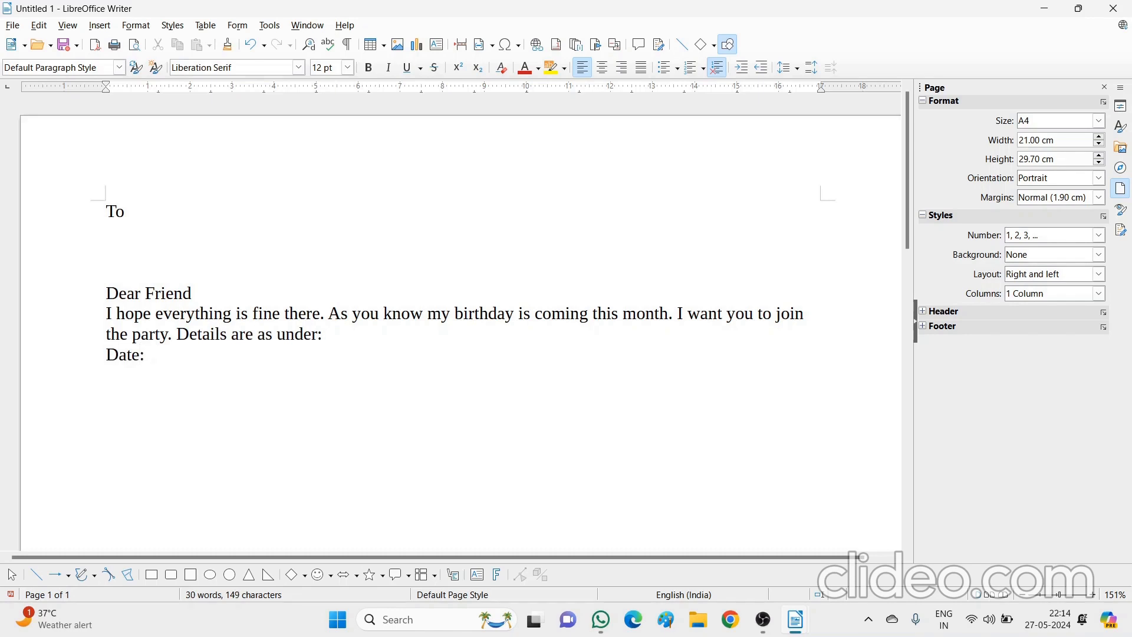
pyautogui.write(' 31.05.2024 ')
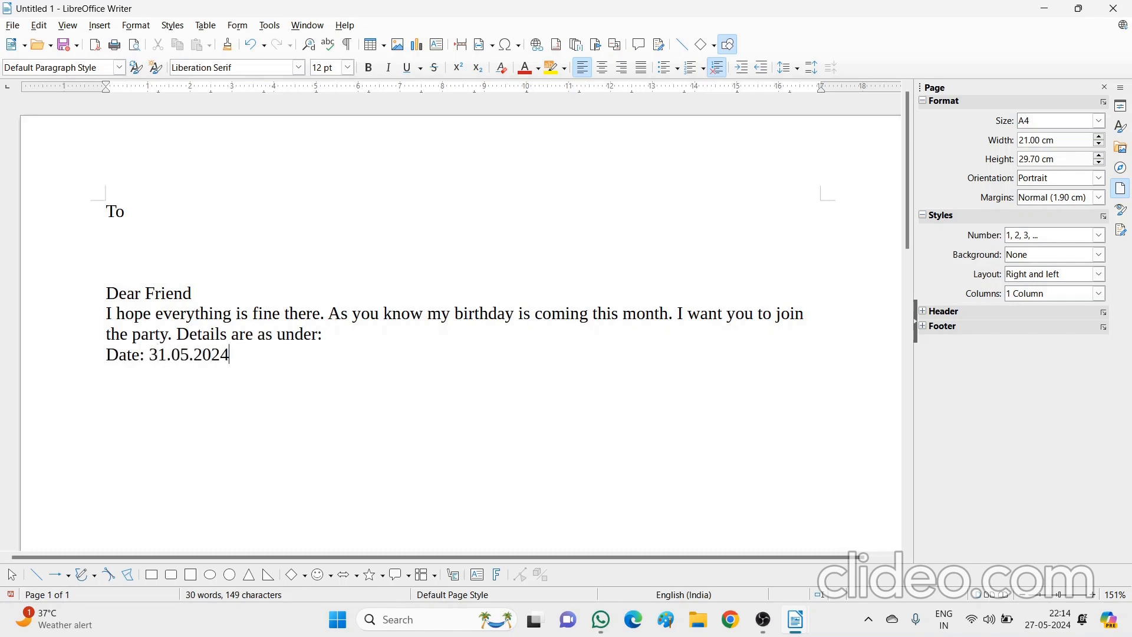
pyautogui.write('Venue: Lazeez Res')
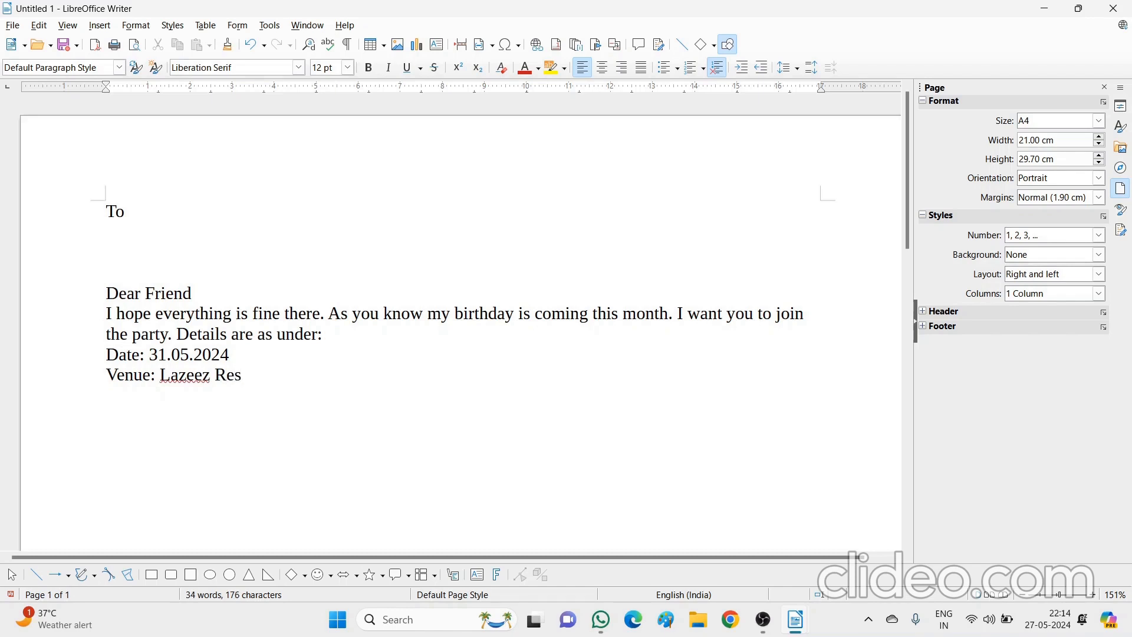
pyautogui.write('traunt')
pyautogui.rightClick(260, 380)
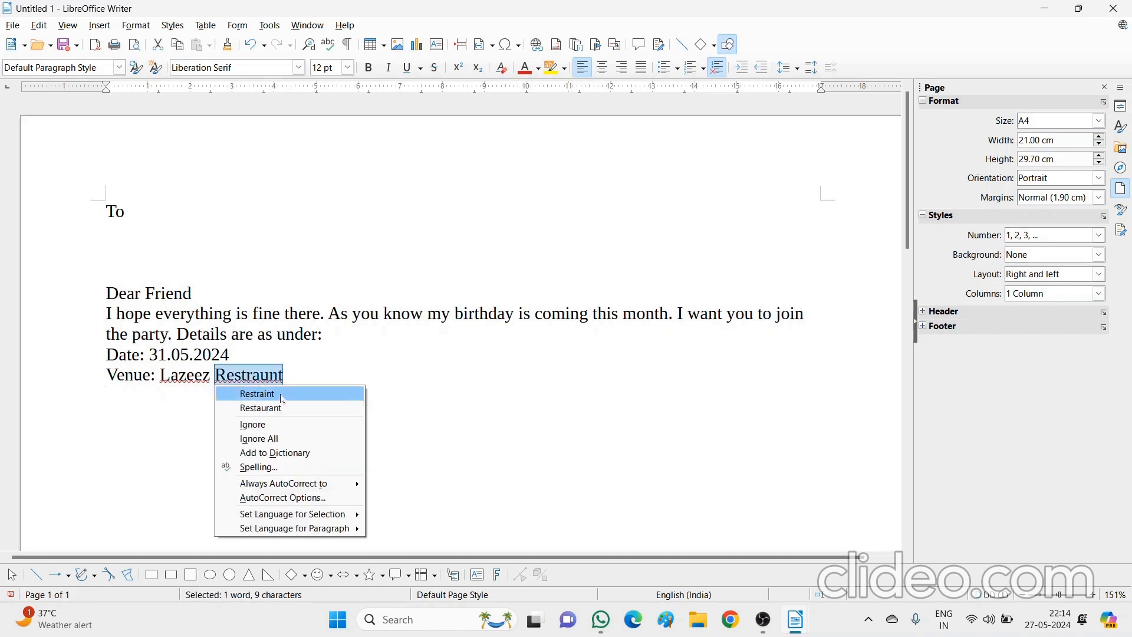
pyautogui.click(272, 407)
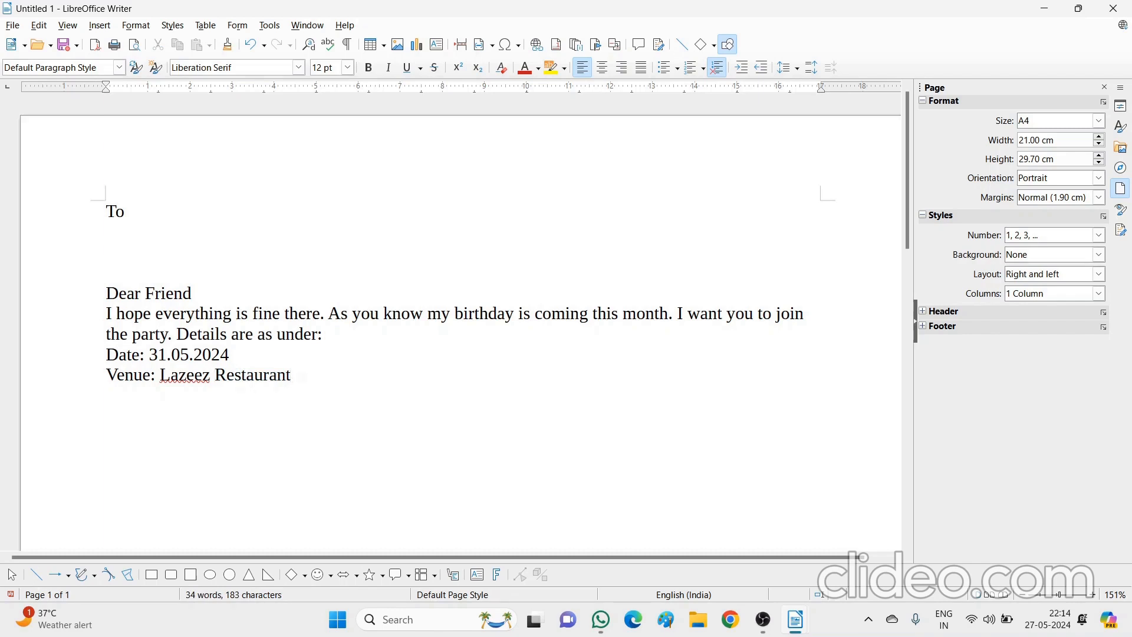
pyautogui.write('W')
pyautogui.press('BackSpace')
pyautogui.write('Invitation From: ')
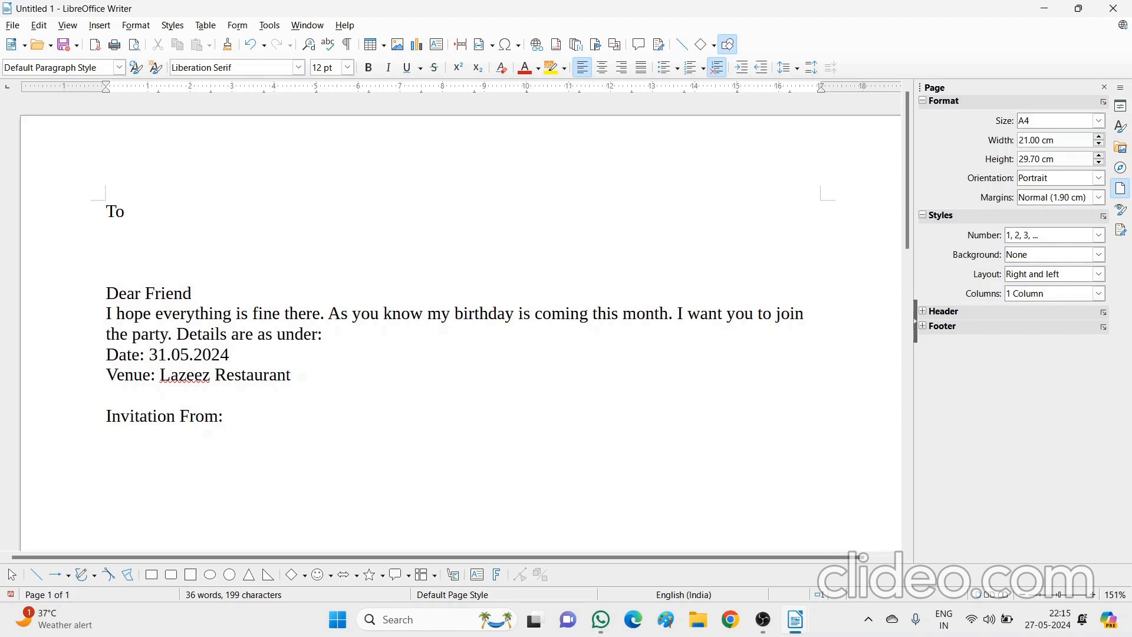
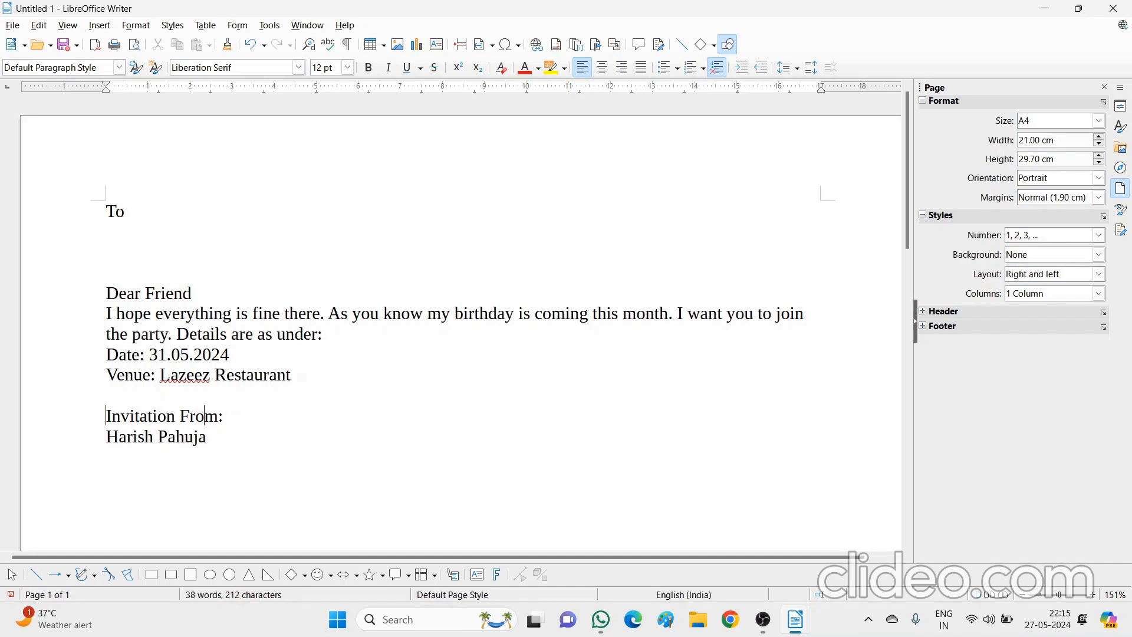
pyautogui.press('Return')
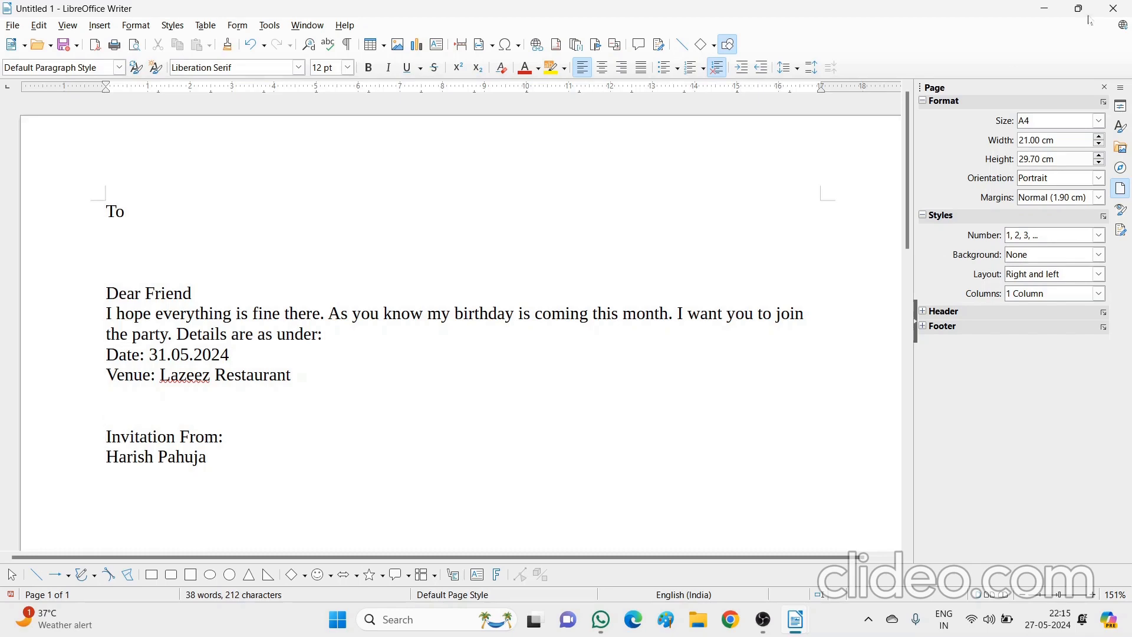
# Minimize both Writer windows and open Friends Database.ods from the desktop
pyautogui.click(1044, 11)
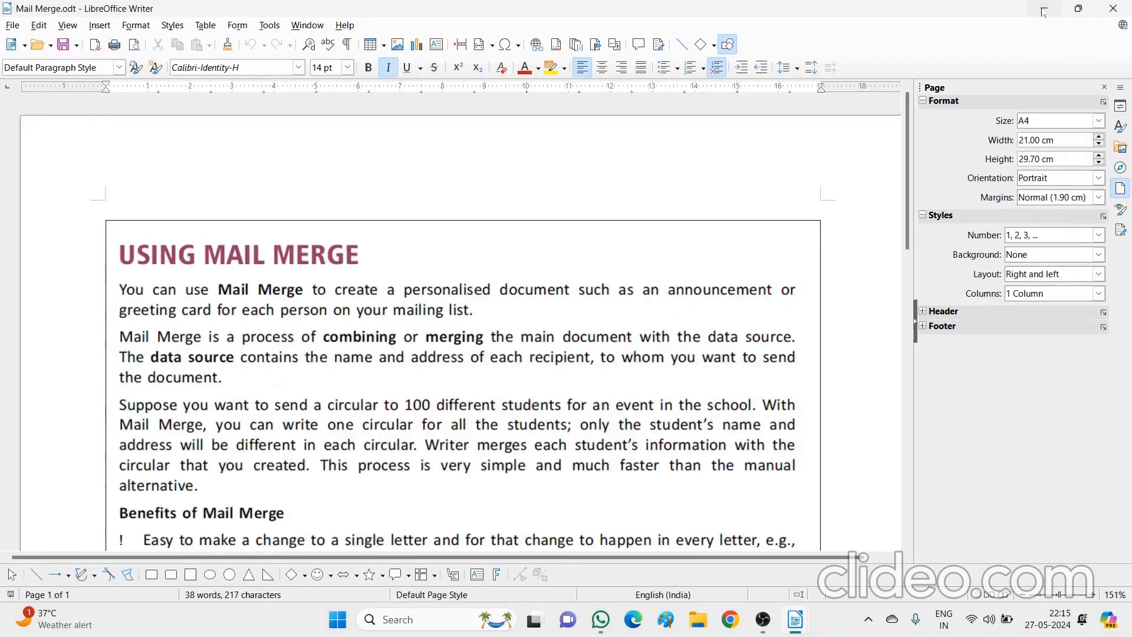
pyautogui.click(1044, 10)
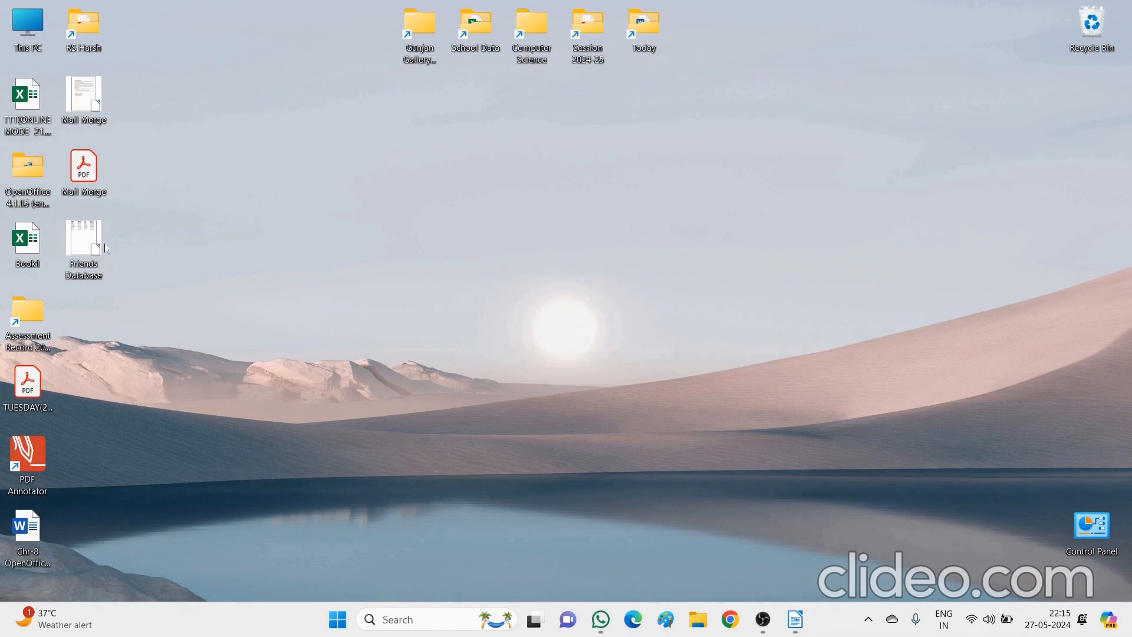
pyautogui.doubleClick(90, 249)
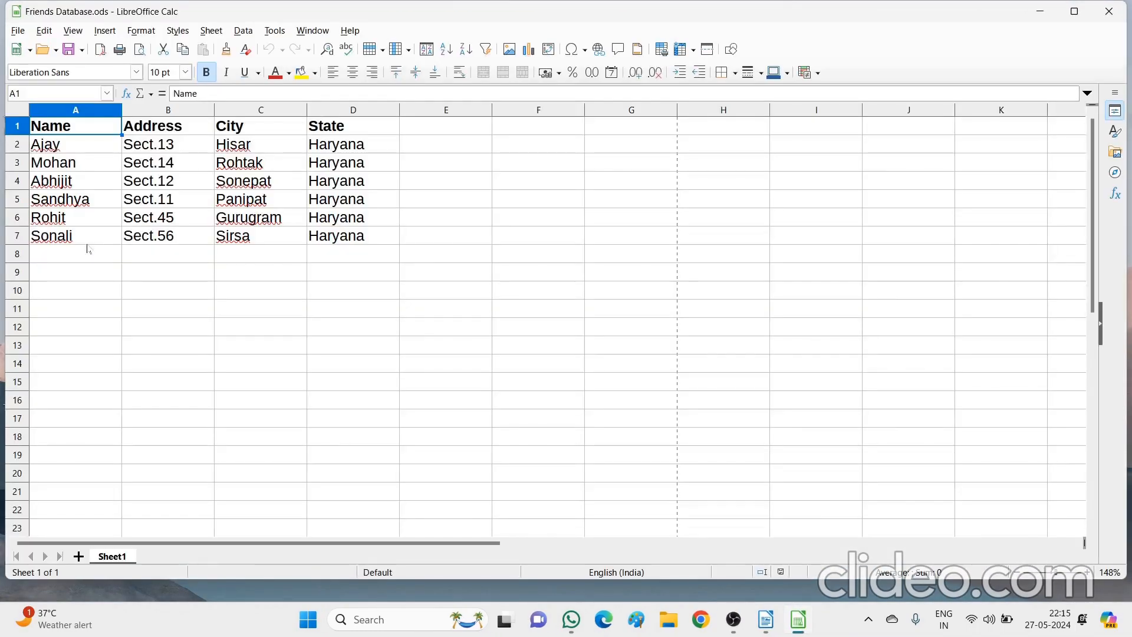
# Step through the Name, Address, City and State columns for the six friends
pyautogui.click(81, 297)
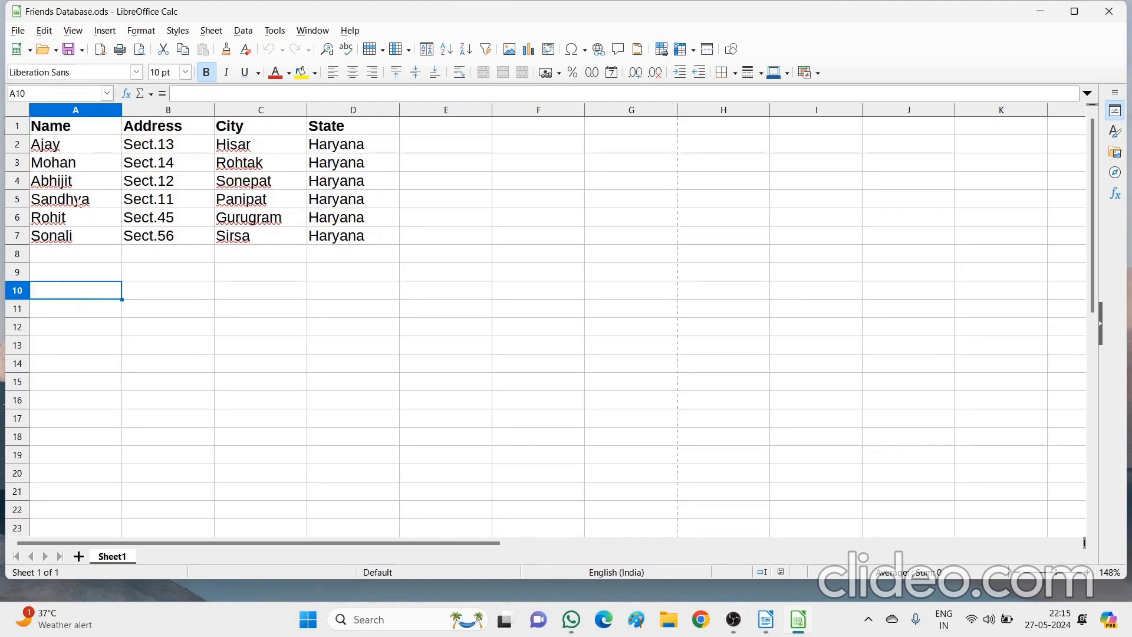
pyautogui.click(79, 129)
pyautogui.press('Tab')
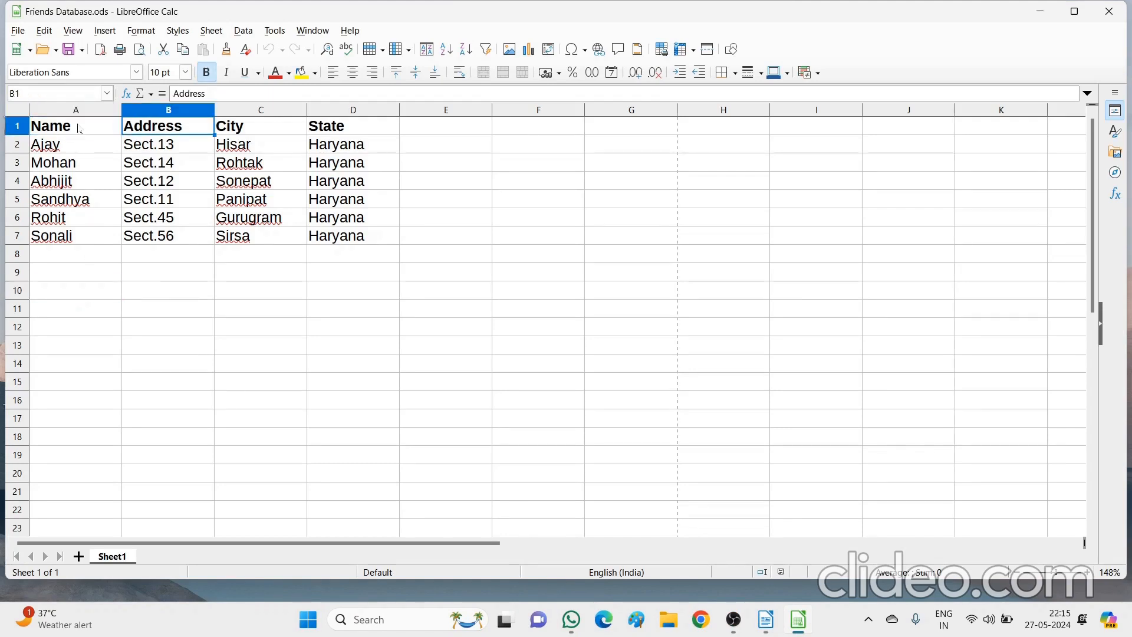
pyautogui.press('Tab')
pyautogui.press('Tab')
pyautogui.hotkey('shift', 'Tab')
pyautogui.hotkey('shift', 'Tab')
pyautogui.hotkey('shift', 'Tab')
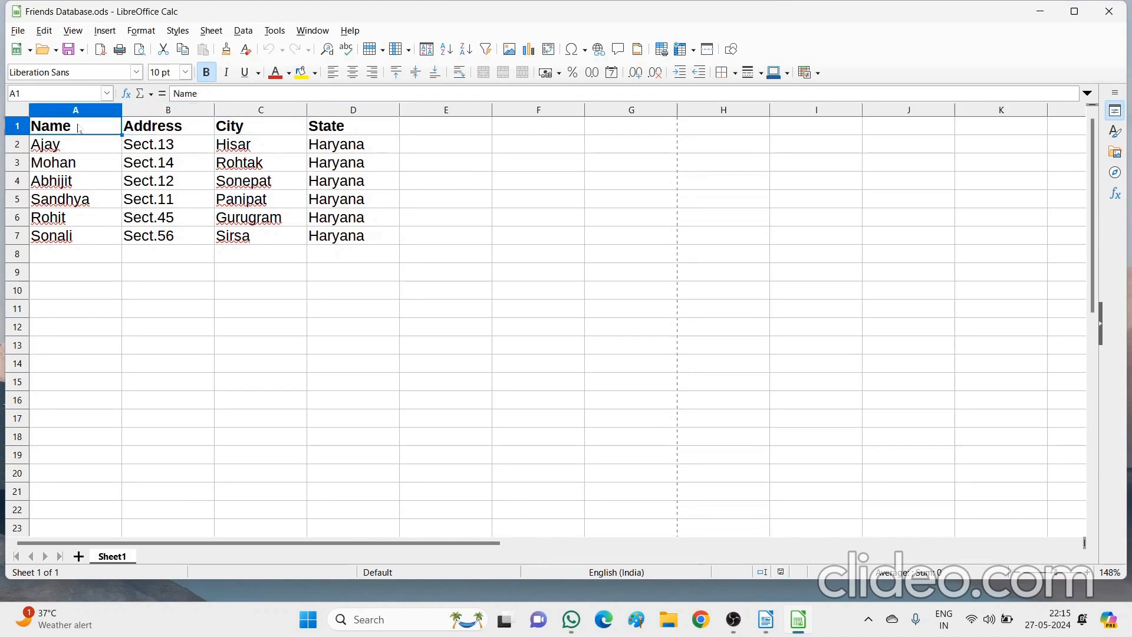
pyautogui.press('Down')
pyautogui.press('Down')
pyautogui.press('Down')
pyautogui.press('Down')
pyautogui.press('Down')
pyautogui.press('Down')
pyautogui.press('Up')
pyautogui.press('Up')
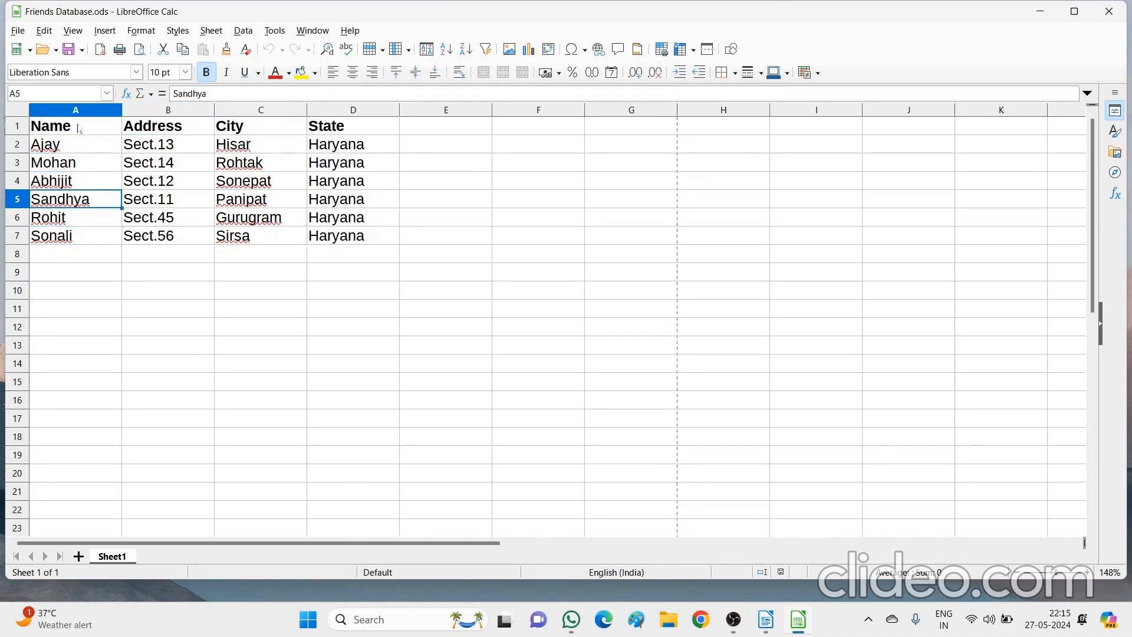
pyautogui.press('Up')
pyautogui.press('Up')
pyautogui.press('Up')
pyautogui.press('Down')
pyautogui.press('Down')
pyautogui.press('Down')
pyautogui.press('Down')
pyautogui.press('Down')
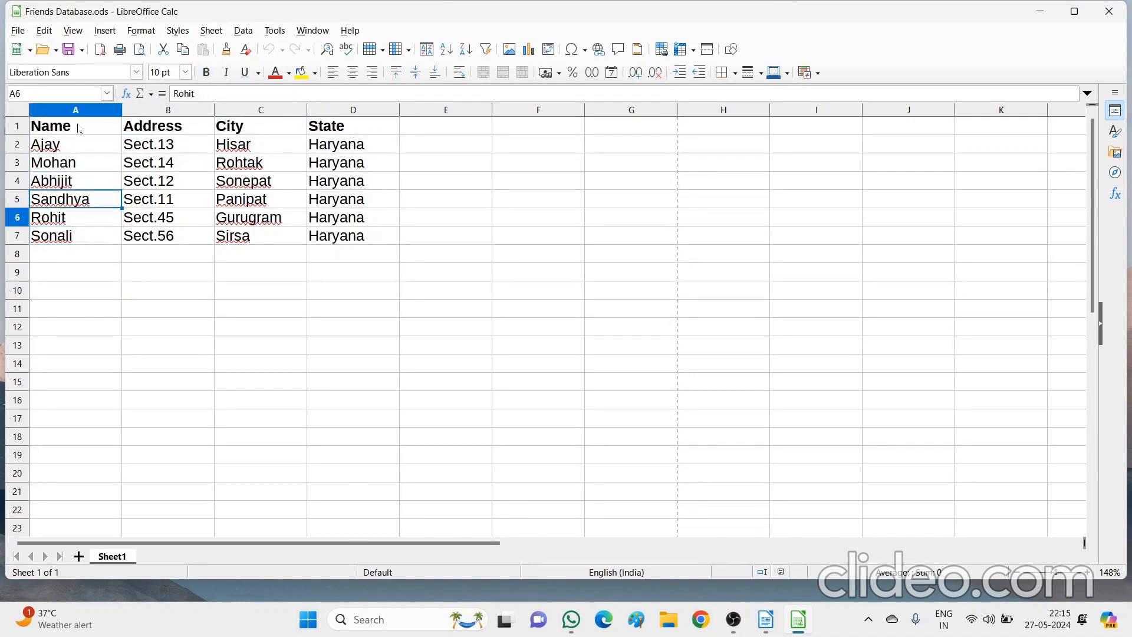
pyautogui.press('Up')
pyautogui.press('Up')
pyautogui.press('Up')
pyautogui.press('Up')
pyautogui.press('Up')
pyautogui.press('Right')
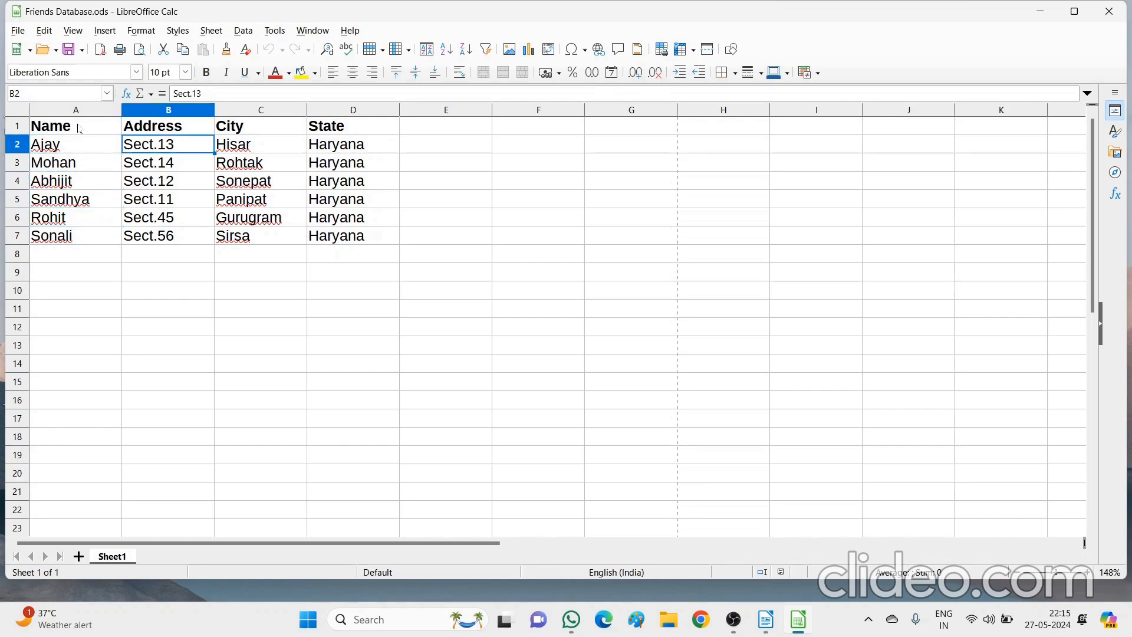
pyautogui.press('Down')
pyautogui.press('Down')
pyautogui.press('Down')
pyautogui.press('Down')
pyautogui.press('Down')
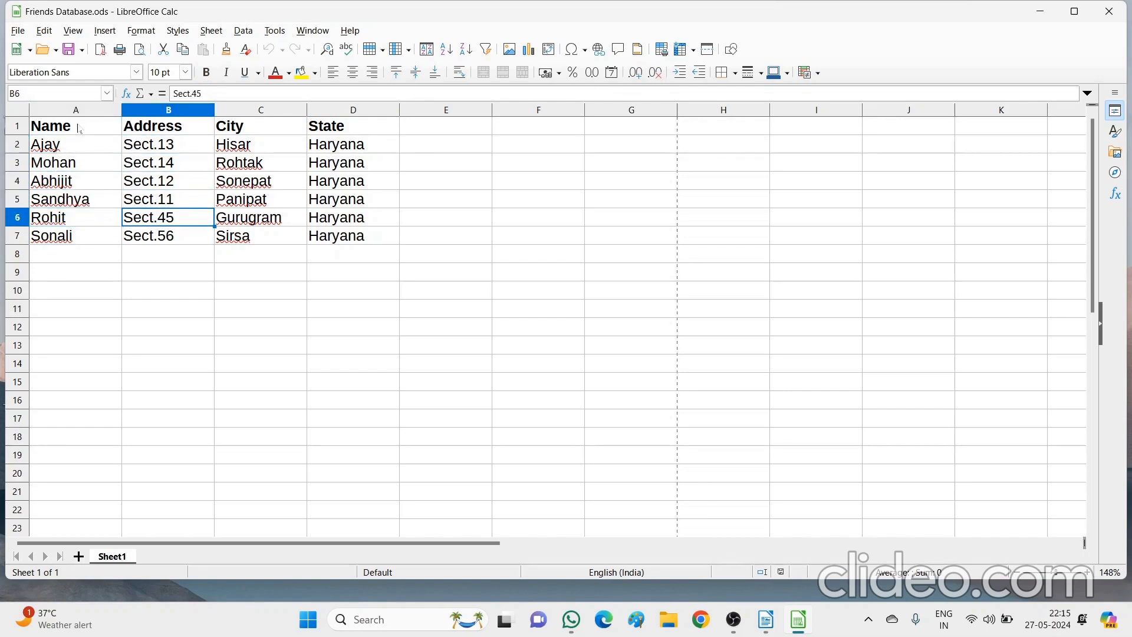
pyautogui.press('Right')
pyautogui.press('Up')
pyautogui.press('Up')
pyautogui.press('Up')
pyautogui.press('Up')
pyautogui.press('Up')
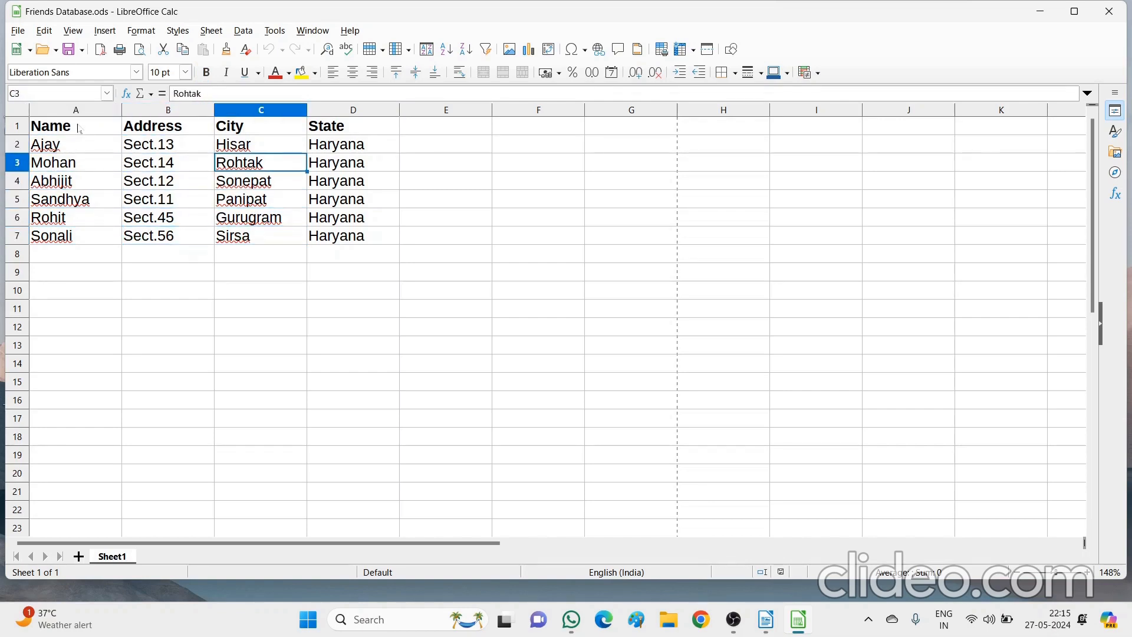
pyautogui.press('Down')
pyautogui.press('Down')
pyautogui.press('Down')
pyautogui.press('Down')
pyautogui.press('Down')
pyautogui.press('Right')
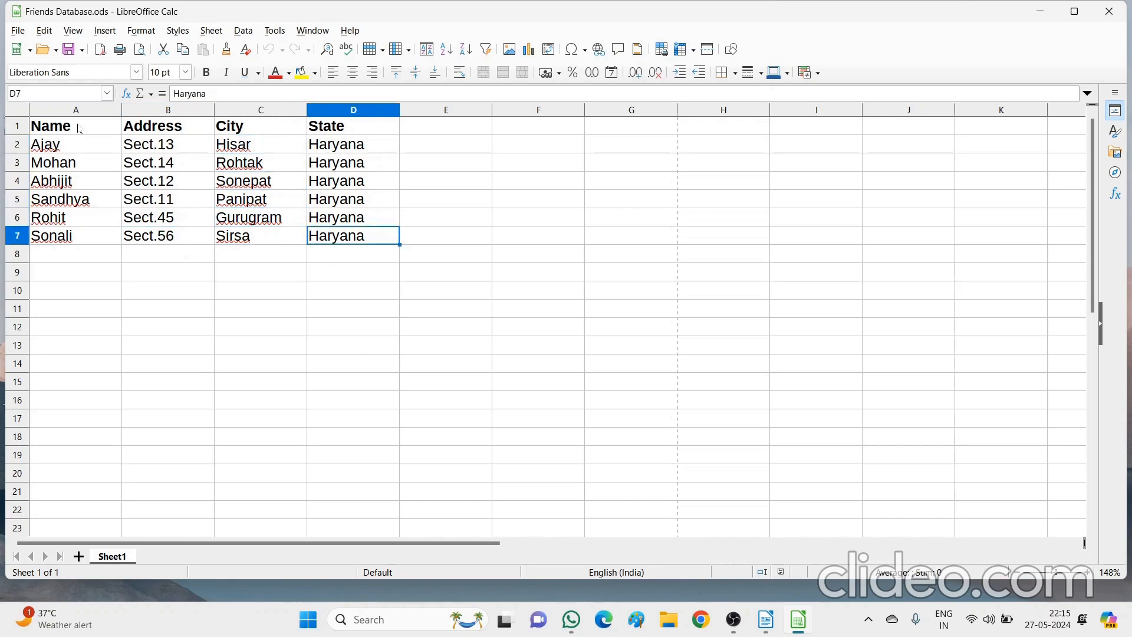
pyautogui.press('Up')
pyautogui.press('Up')
pyautogui.press('Up')
pyautogui.press('Up')
pyautogui.press('Up')
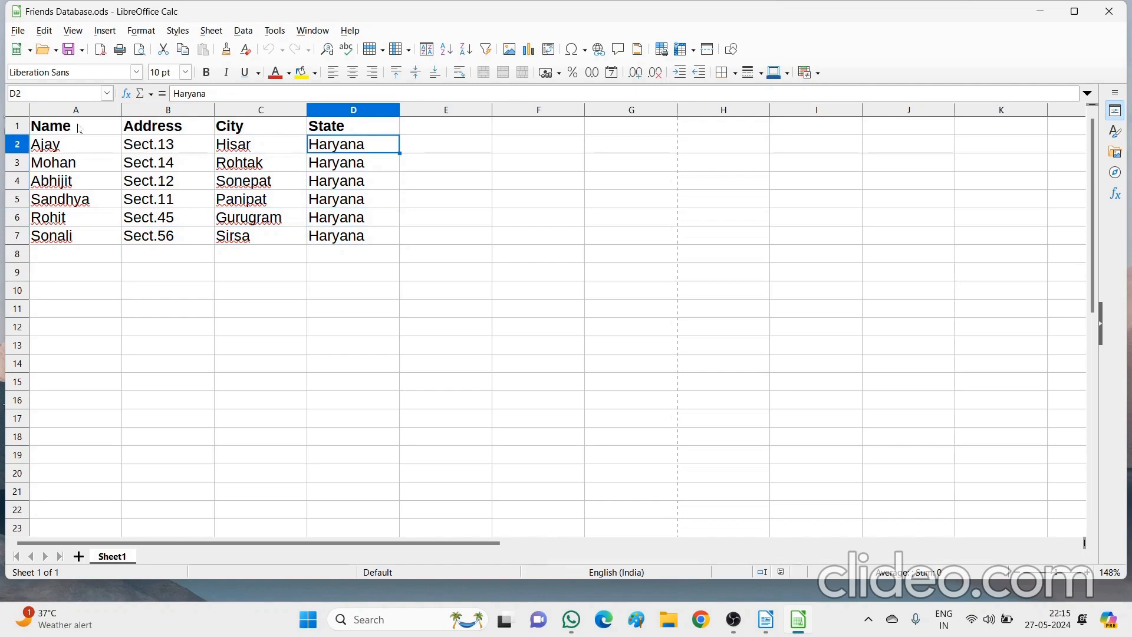
pyautogui.press('Down')
pyautogui.press('Down')
pyautogui.press('Down')
pyautogui.press('Down')
pyautogui.press('Down')
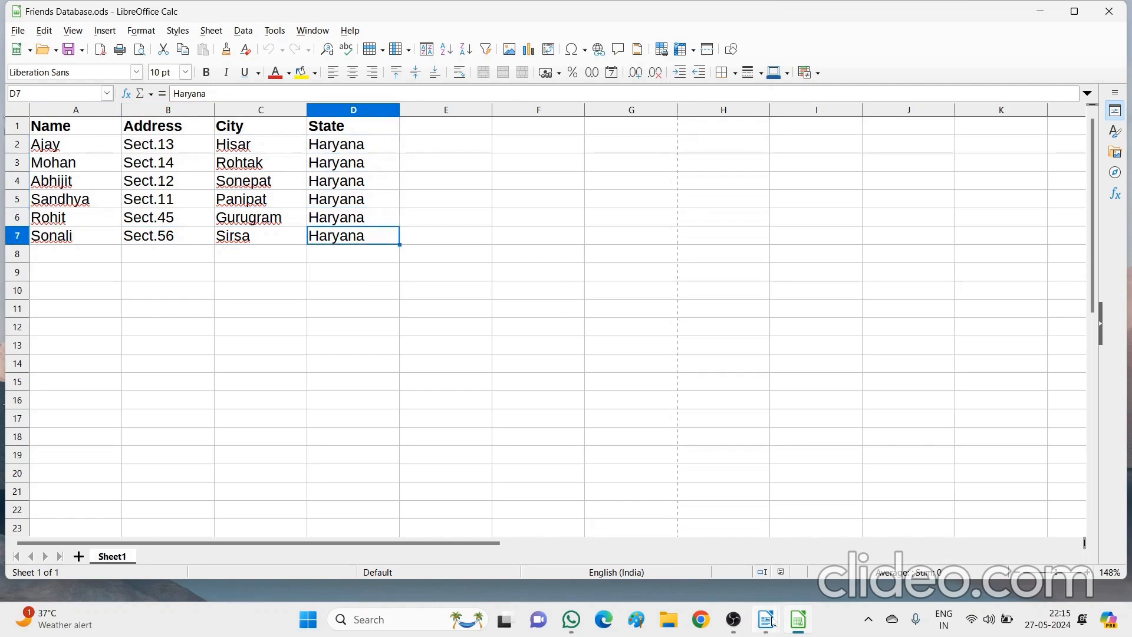
# Check Mail Merge.odt and the Calc spreadsheet, then return to the Untitled 1 letter
pyautogui.moveTo(773, 622)
pyautogui.click(809, 560)
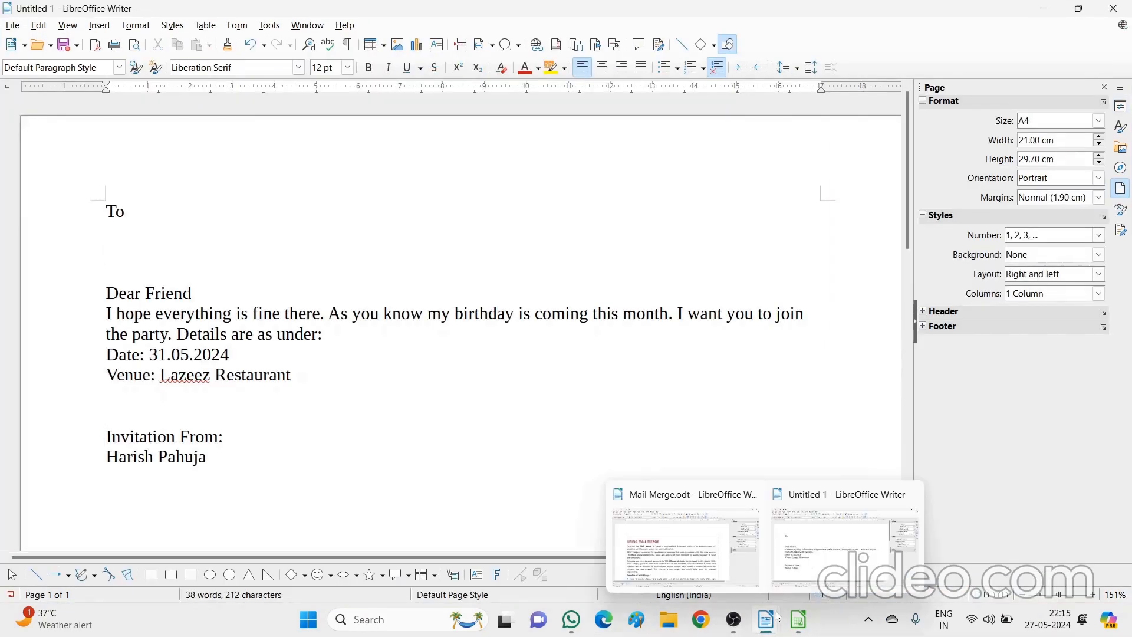
pyautogui.moveTo(766, 620)
pyautogui.click(713, 545)
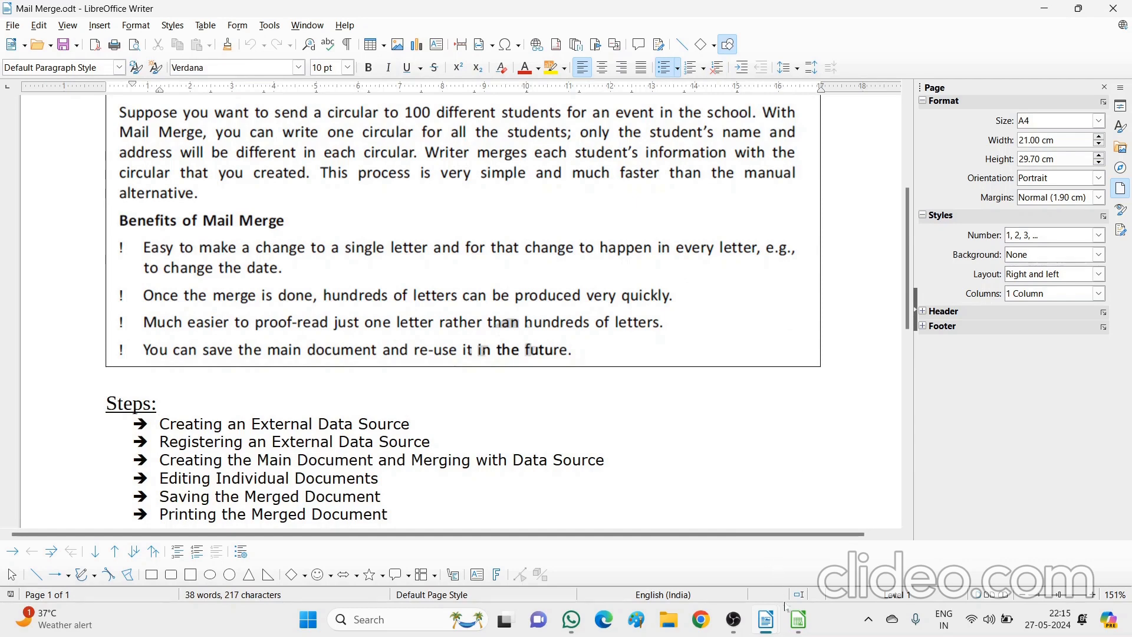
pyautogui.click(797, 622)
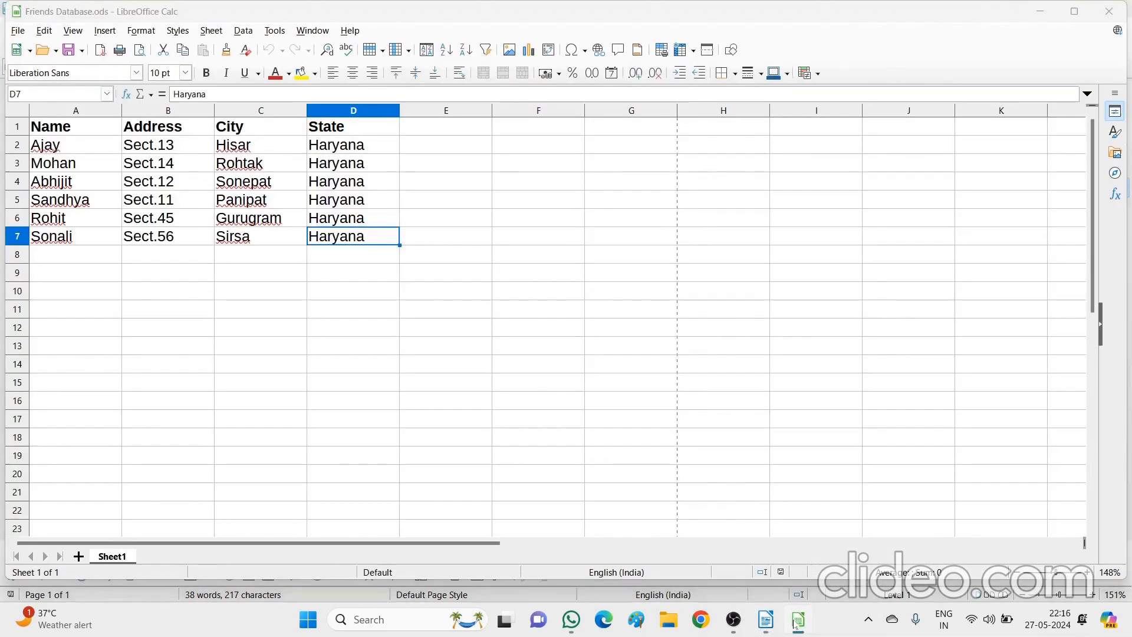
pyautogui.click(796, 624)
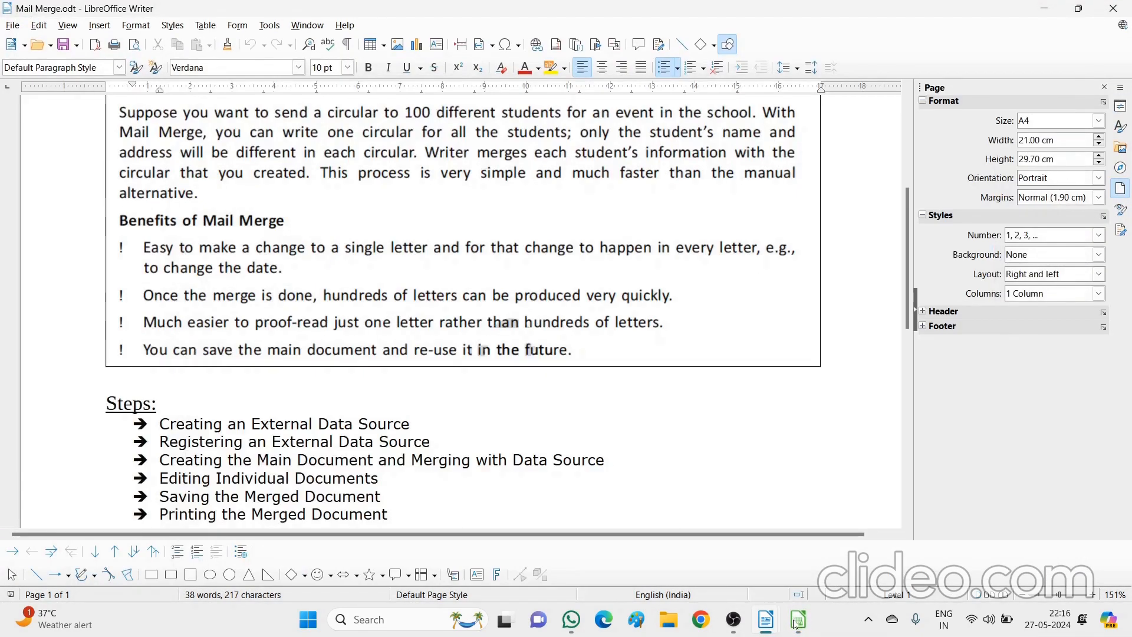
pyautogui.moveTo(766, 621)
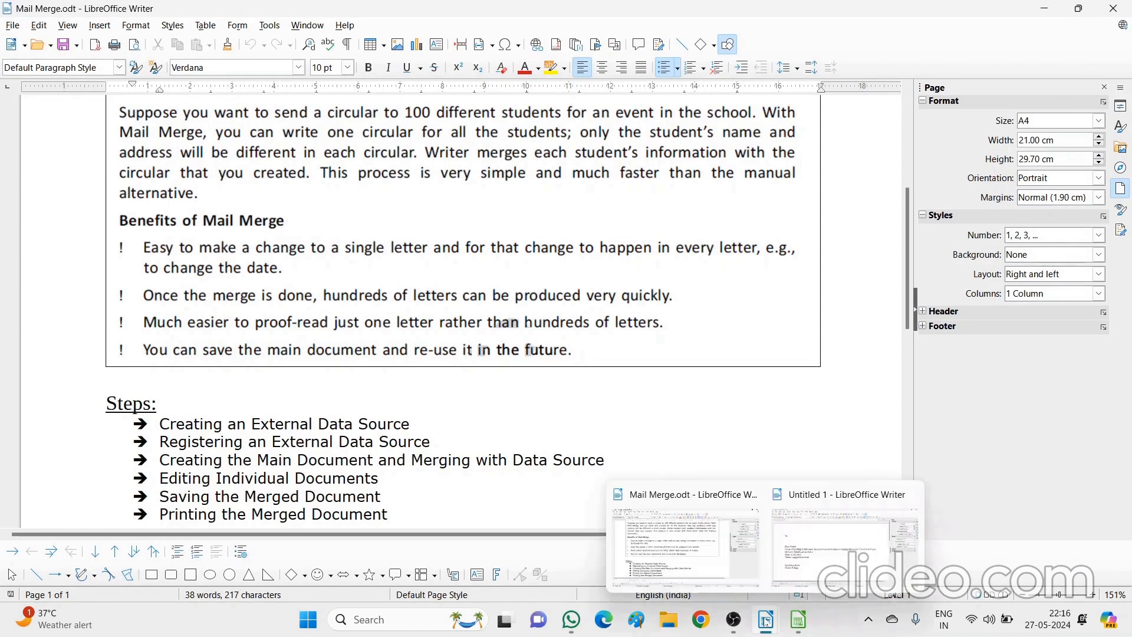
pyautogui.click(843, 536)
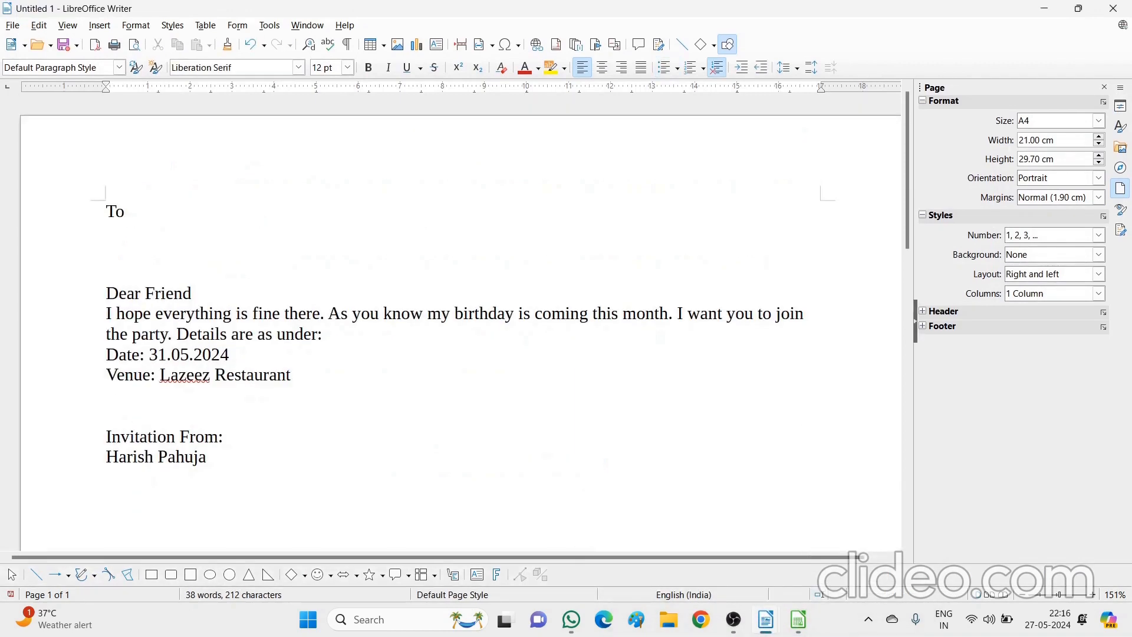
# Start the Address Data Source wizard with Other external data source and open its Spreadsheet settings
pyautogui.click(13, 26)
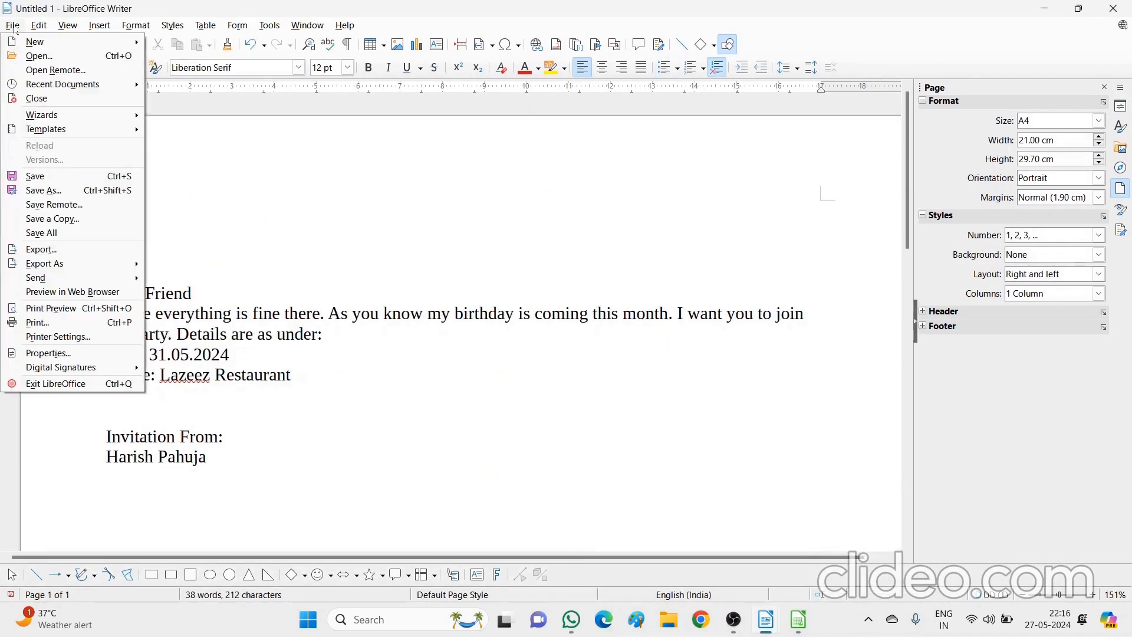
pyautogui.moveTo(30, 115)
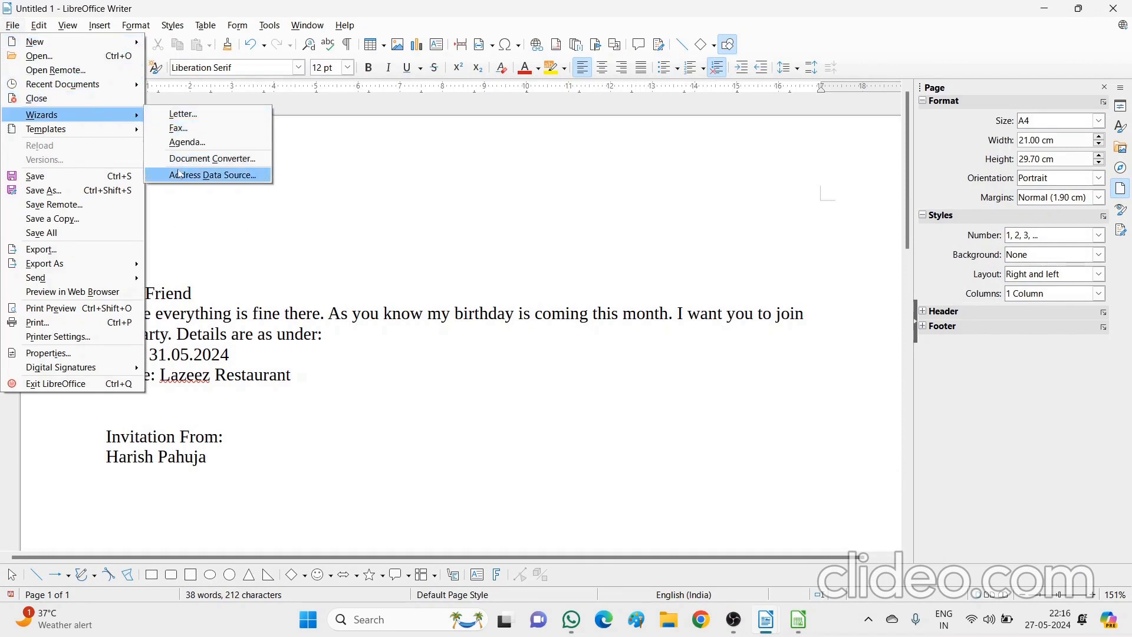
pyautogui.click(207, 176)
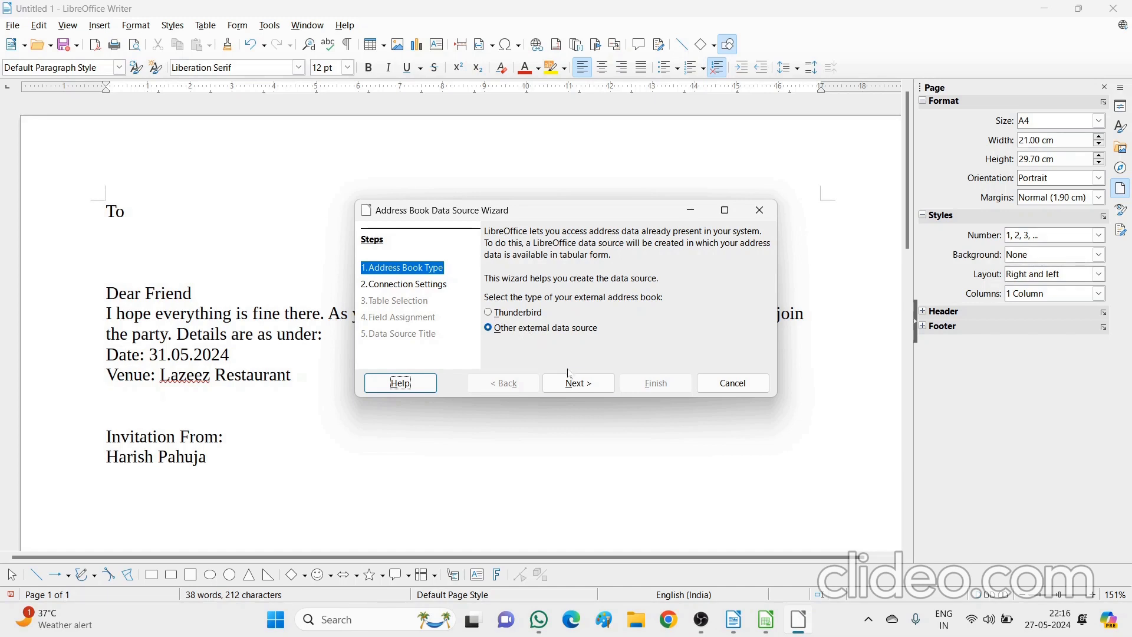
pyautogui.click(575, 384)
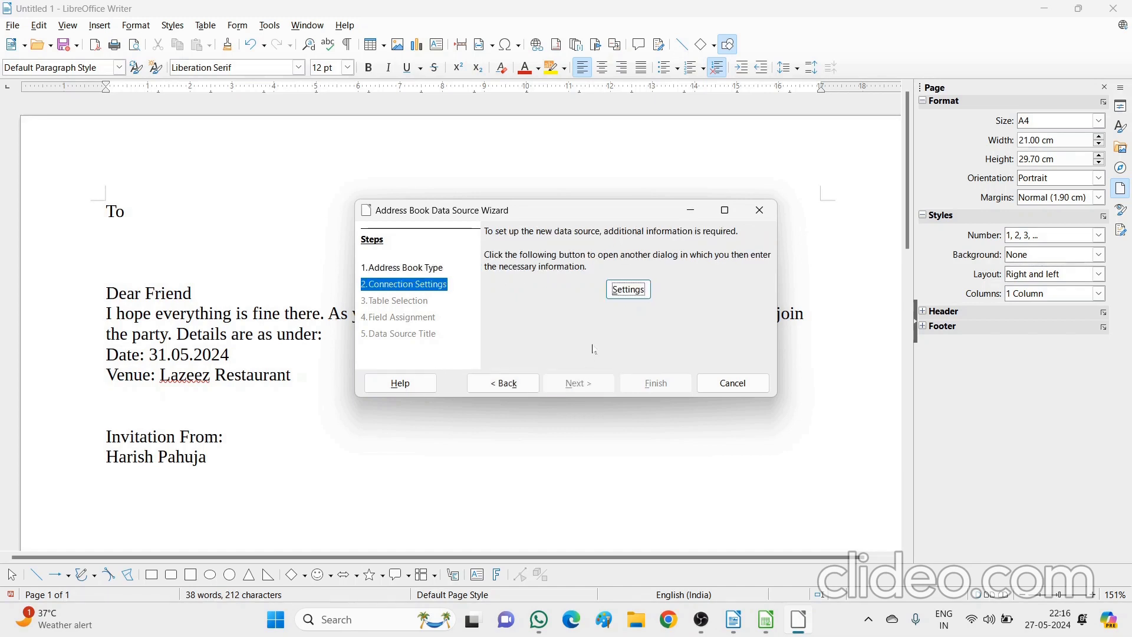
pyautogui.click(629, 290)
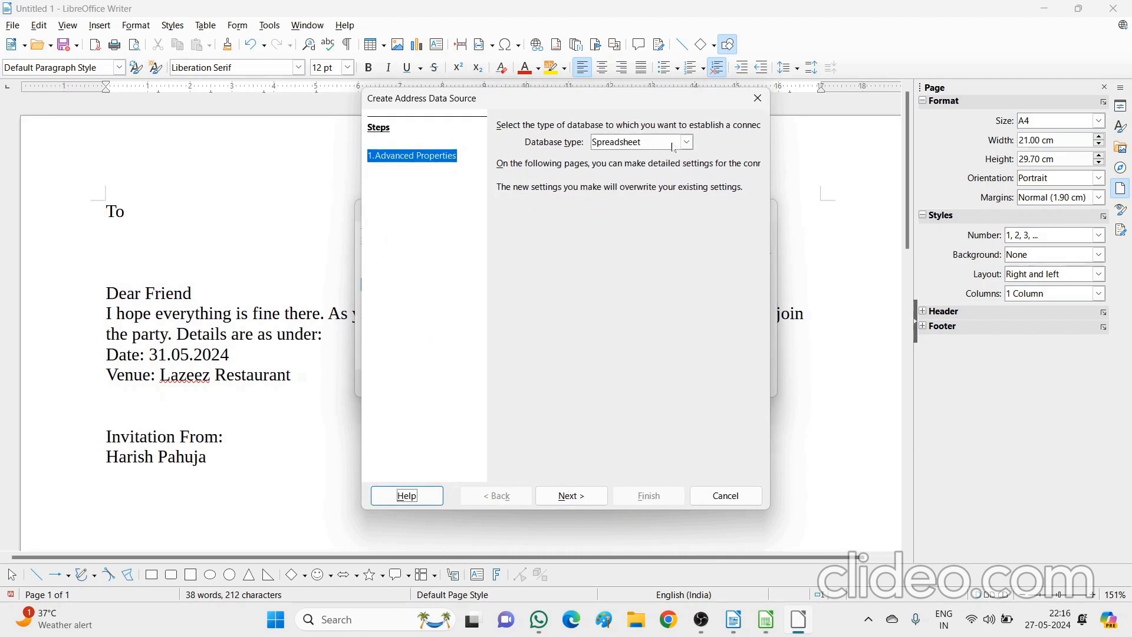
# Point the connection to Friends Database on the Desktop, test it successfully, and finish
pyautogui.click(572, 495)
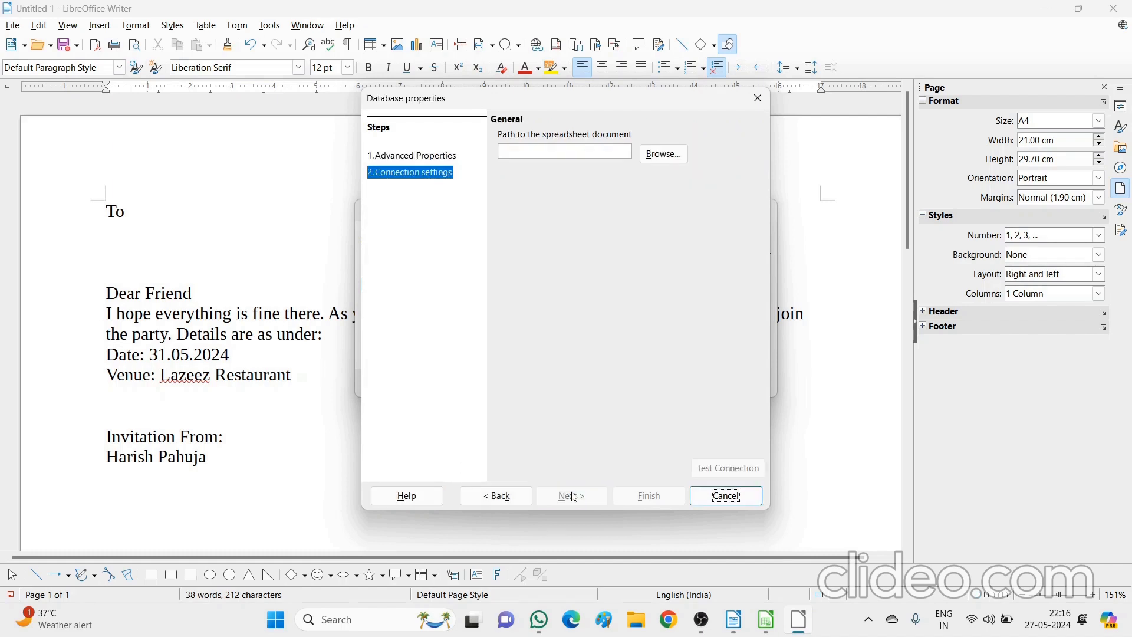
pyautogui.click(666, 154)
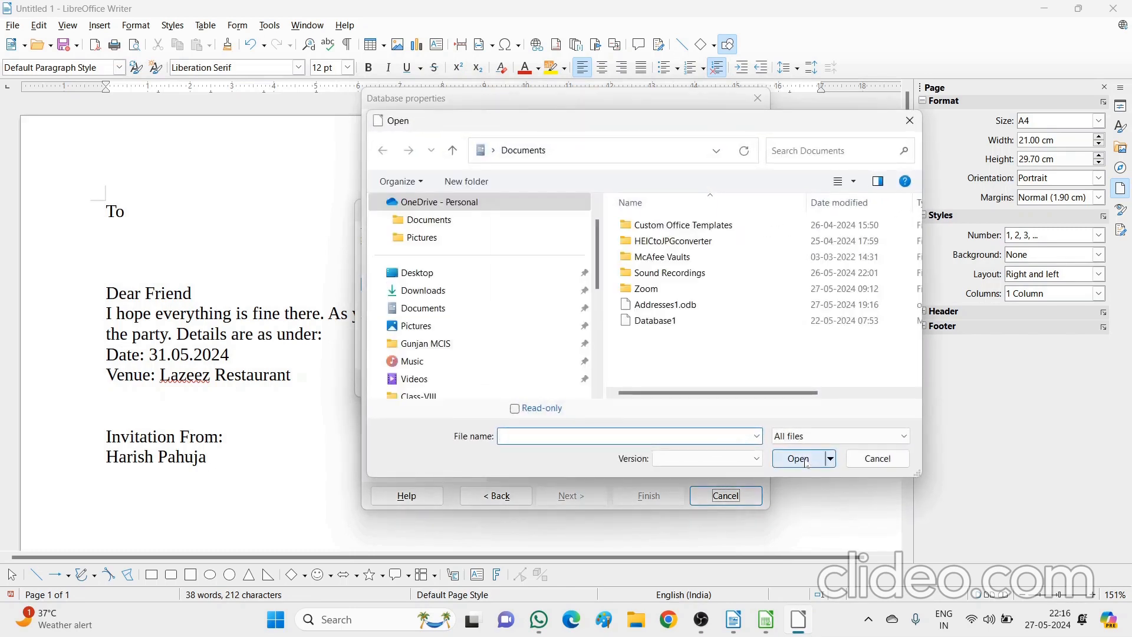
pyautogui.click(427, 278)
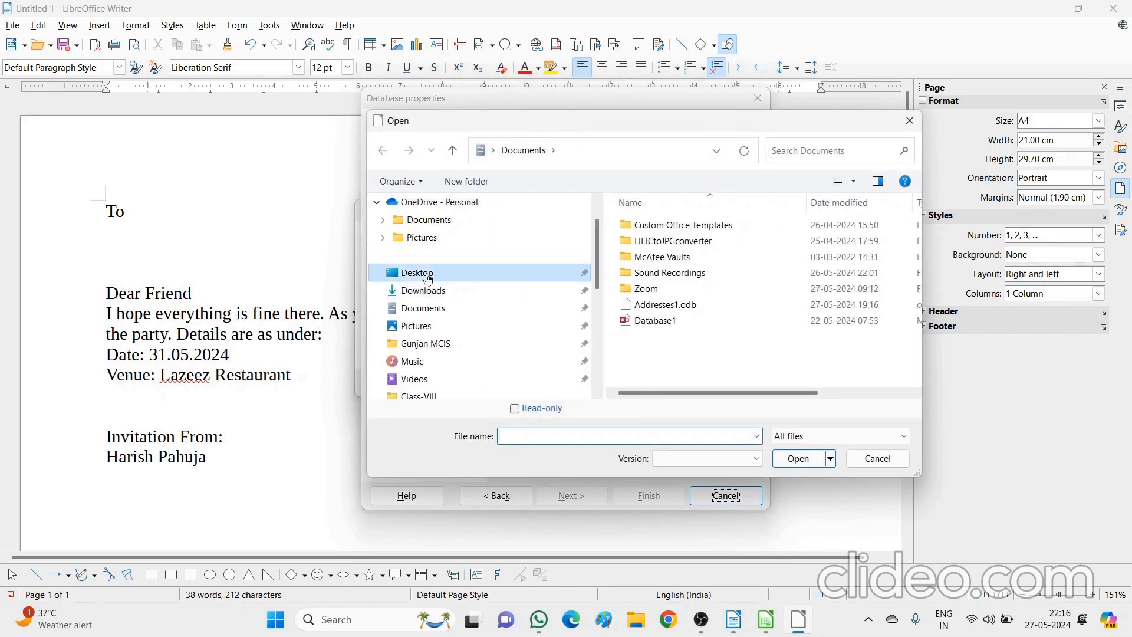
pyautogui.scroll(-2, 707, 283)
pyautogui.click(755, 288)
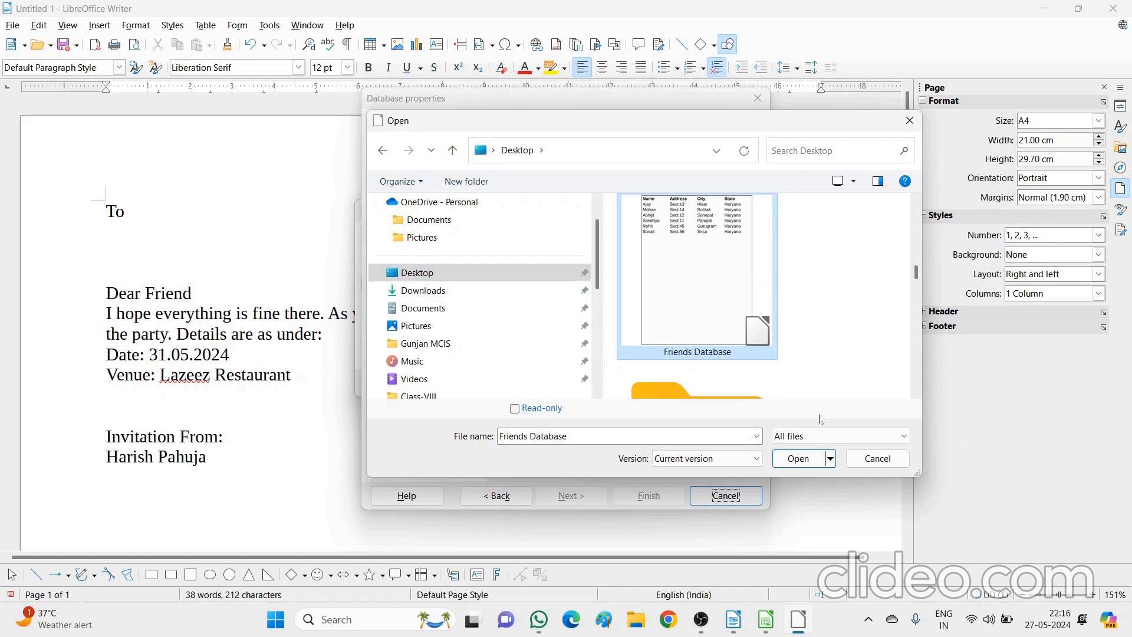
pyautogui.click(799, 459)
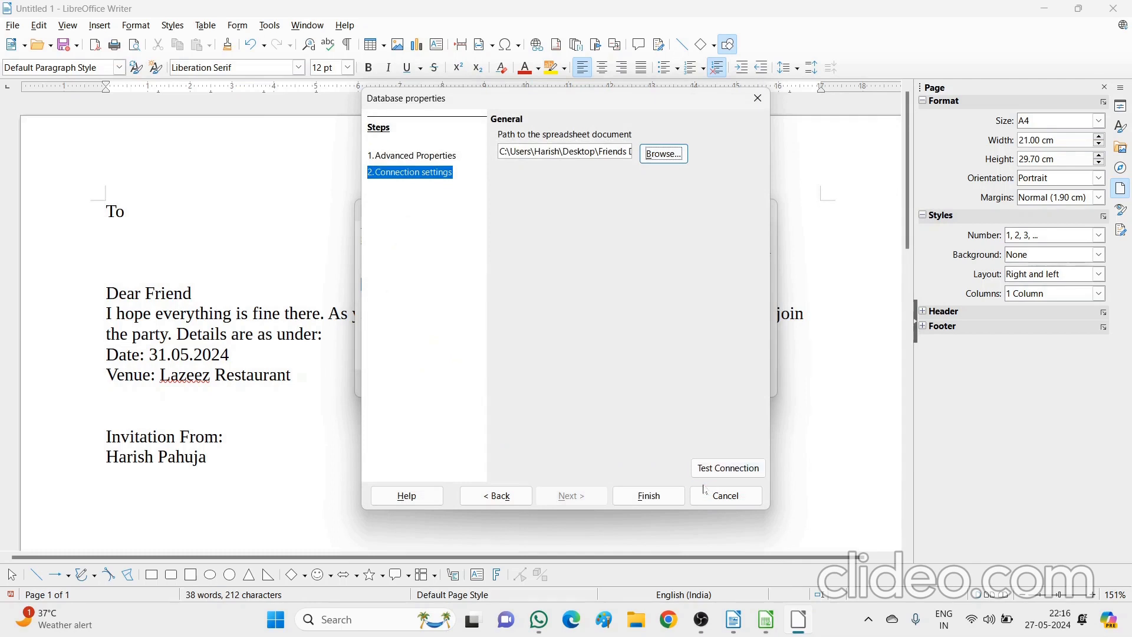
pyautogui.click(725, 474)
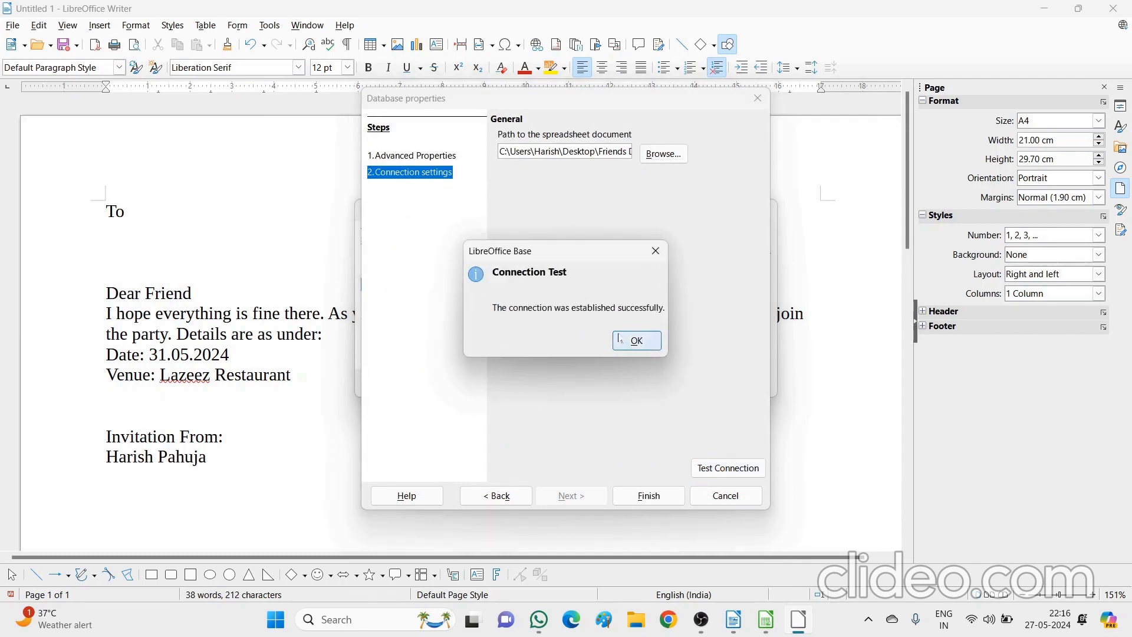
pyautogui.click(637, 345)
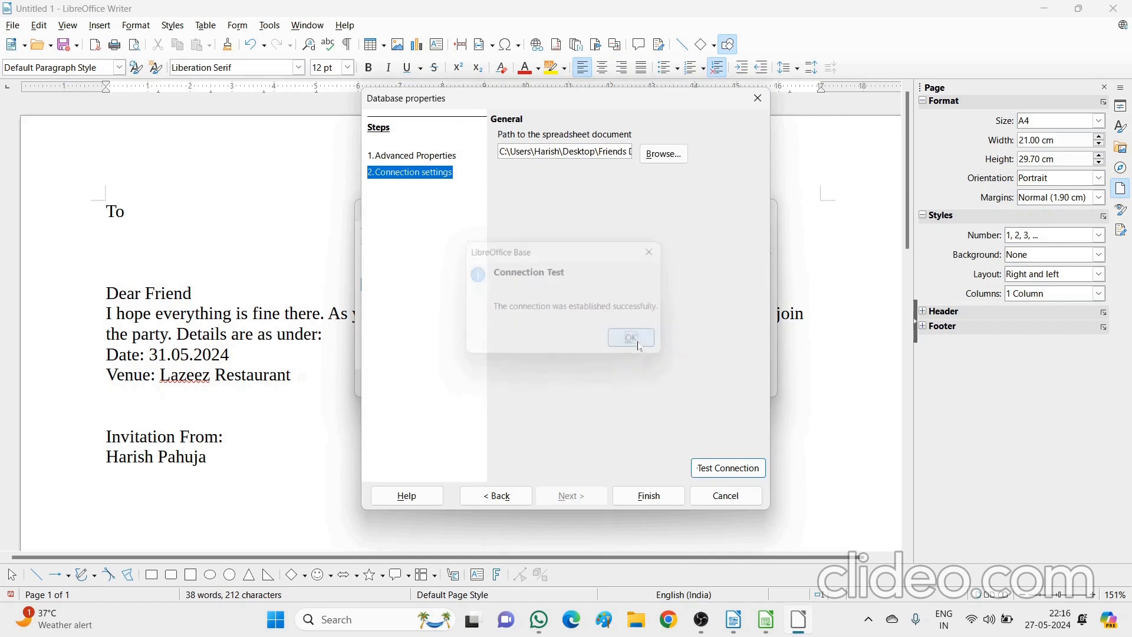
pyautogui.click(648, 496)
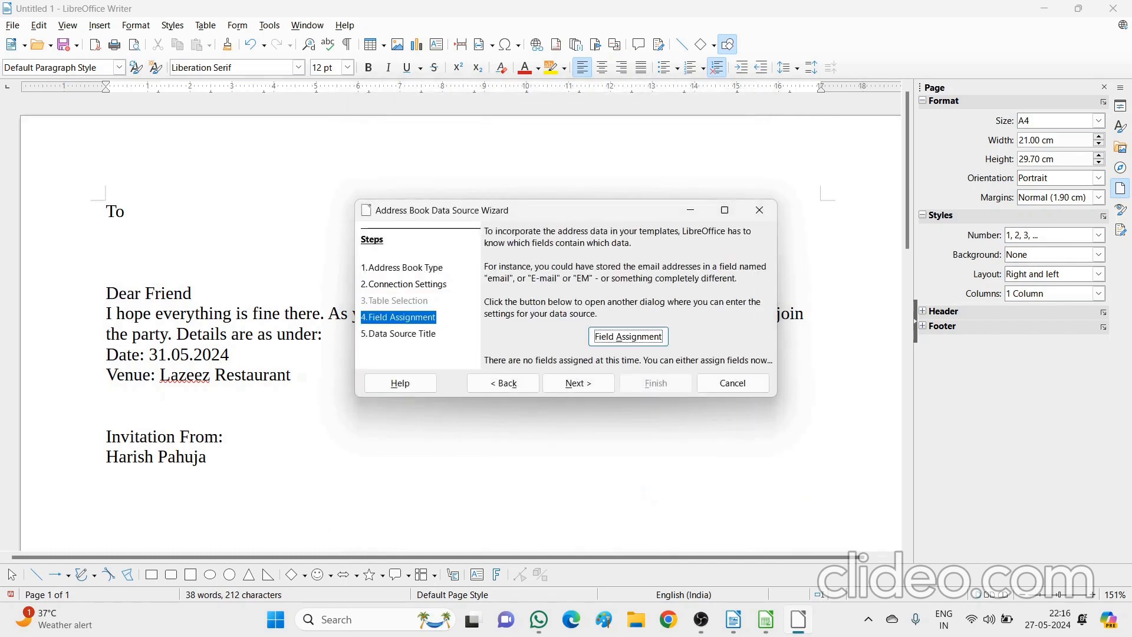
# Assign First name→Name, Street→Address, City→City and State→State, then confirm
pyautogui.click(627, 336)
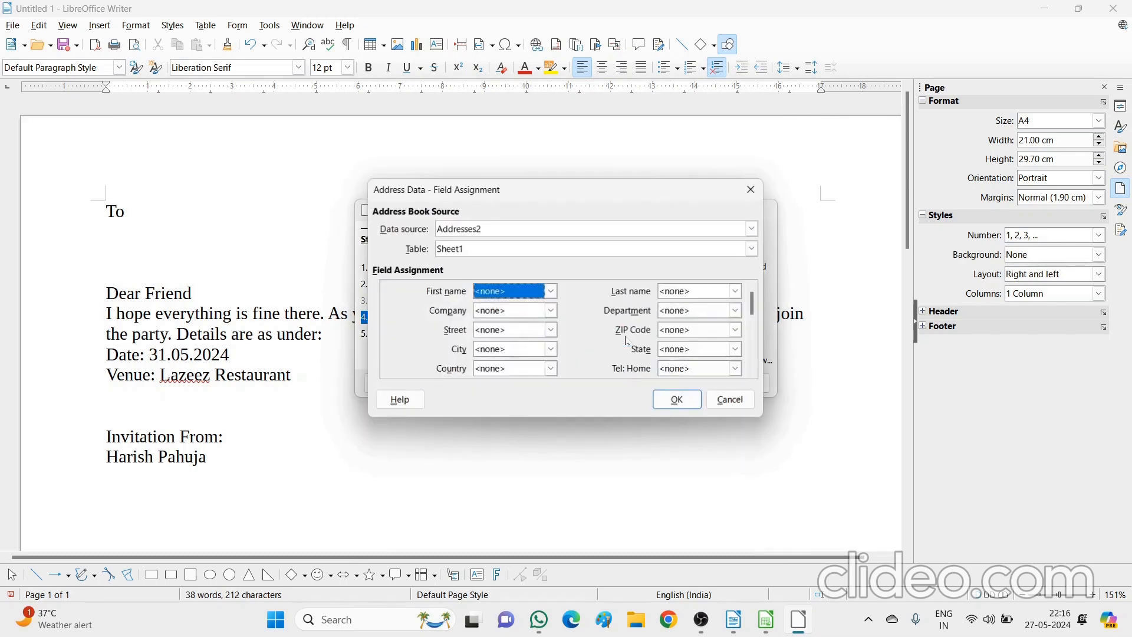
pyautogui.click(551, 292)
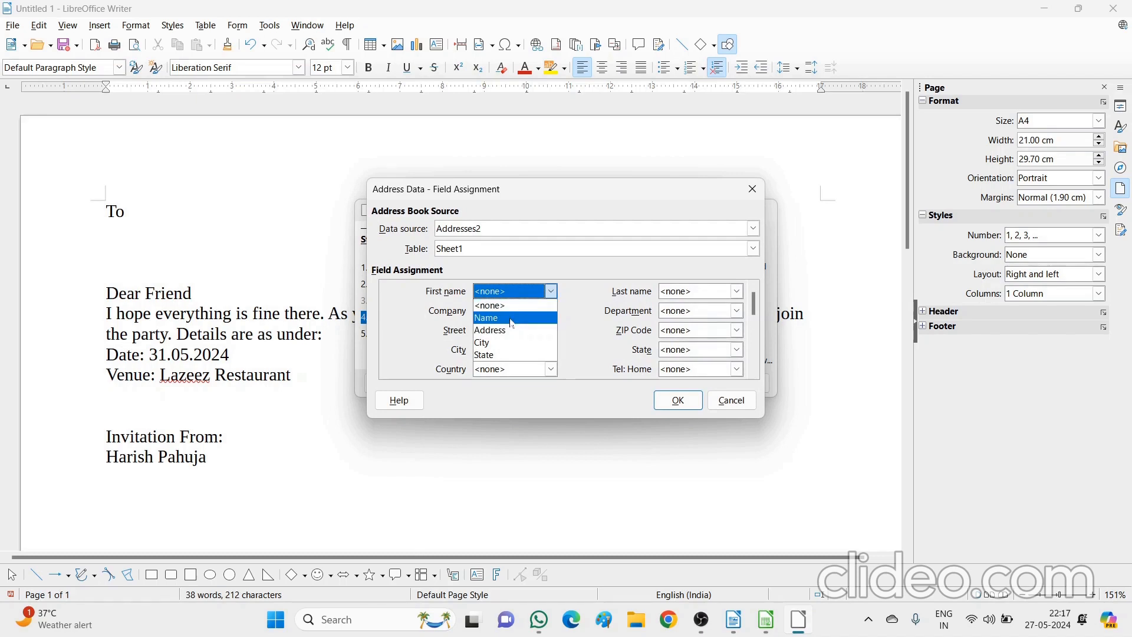
pyautogui.click(512, 318)
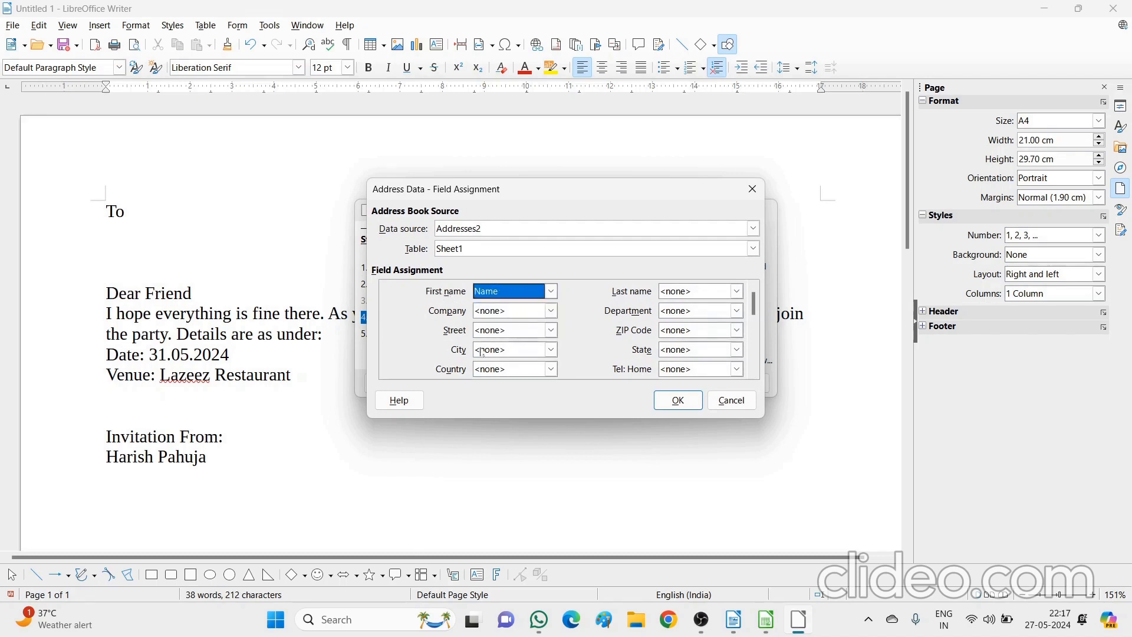
pyautogui.click(551, 331)
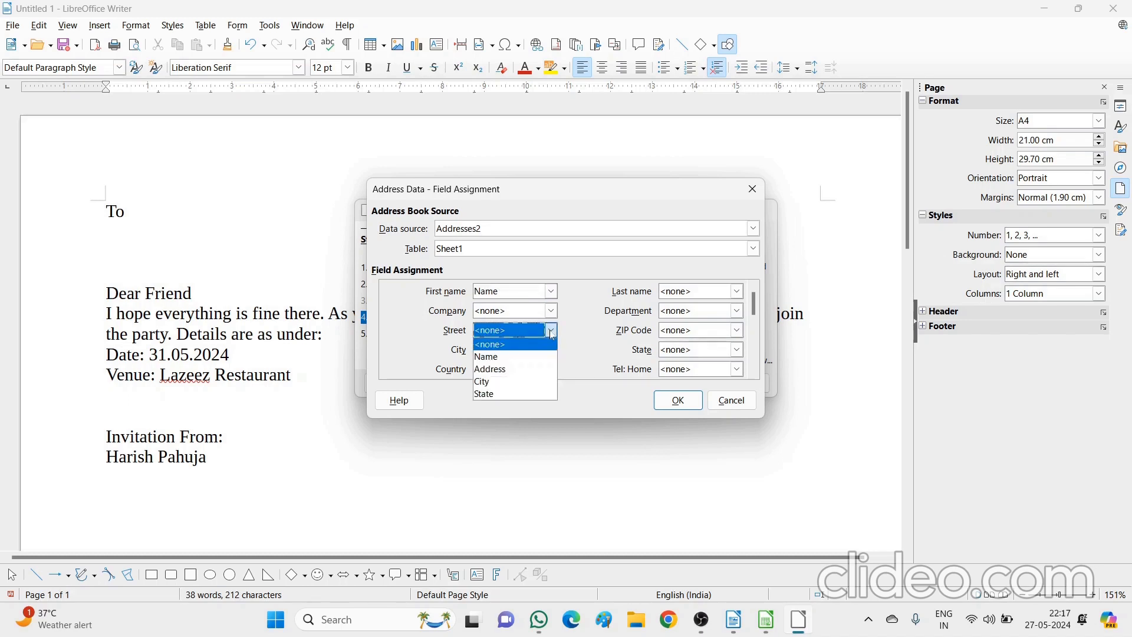
pyautogui.click(516, 370)
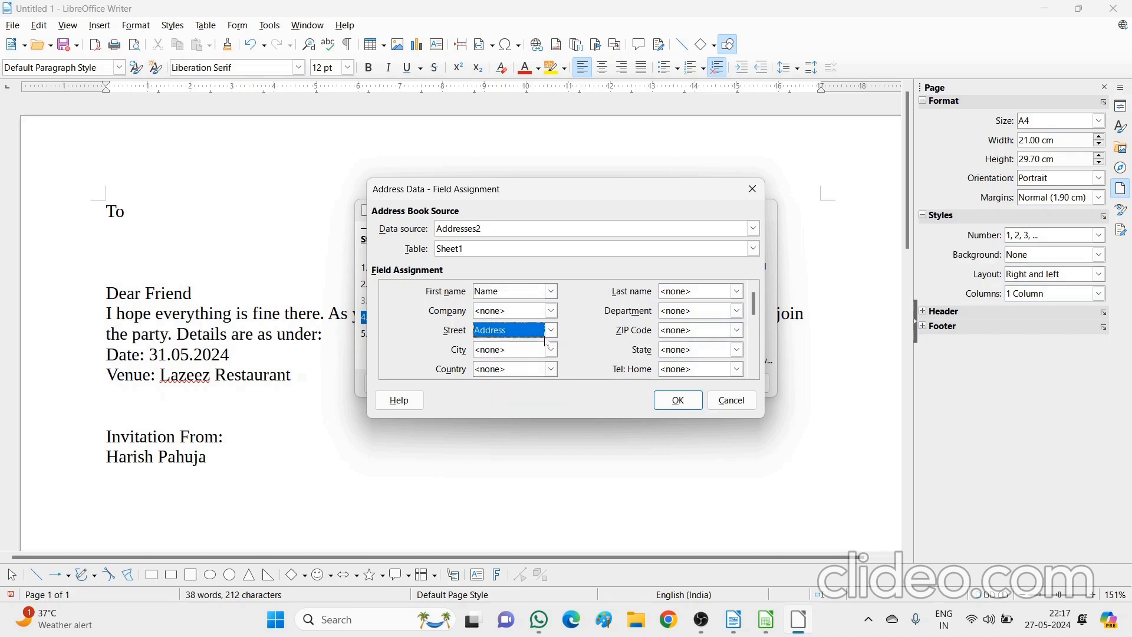
pyautogui.click(551, 351)
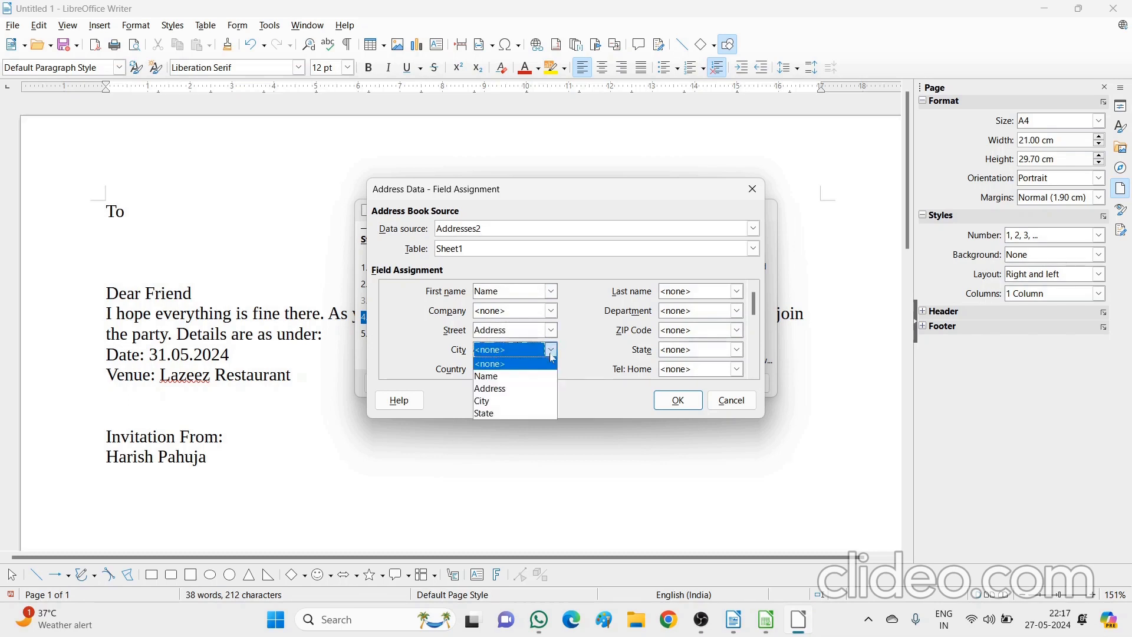
pyautogui.click(506, 402)
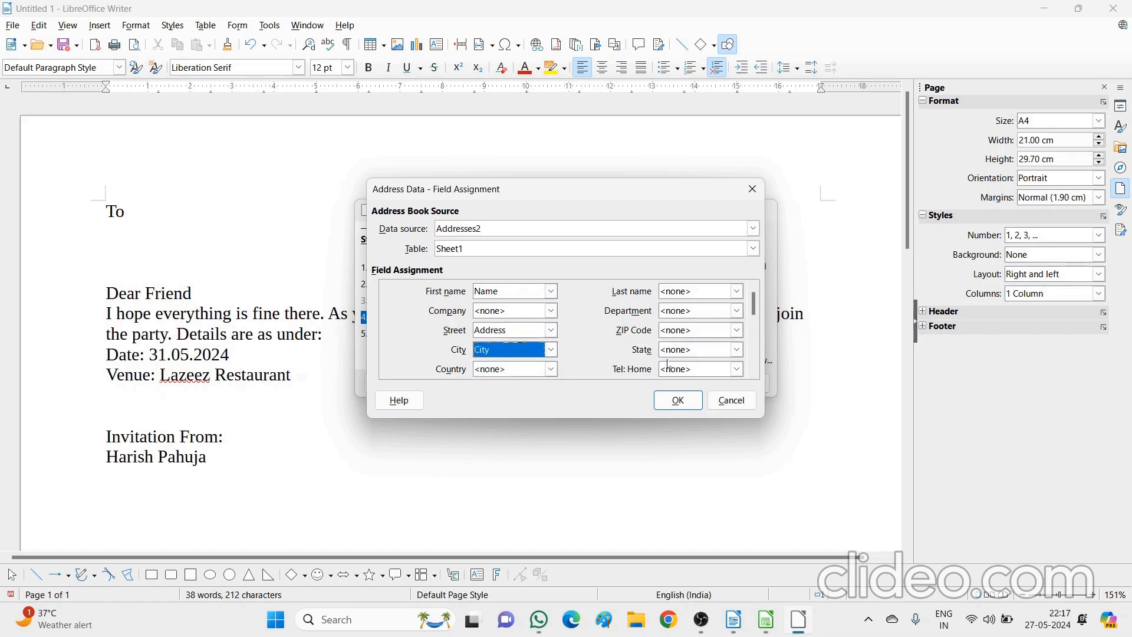
pyautogui.click(737, 350)
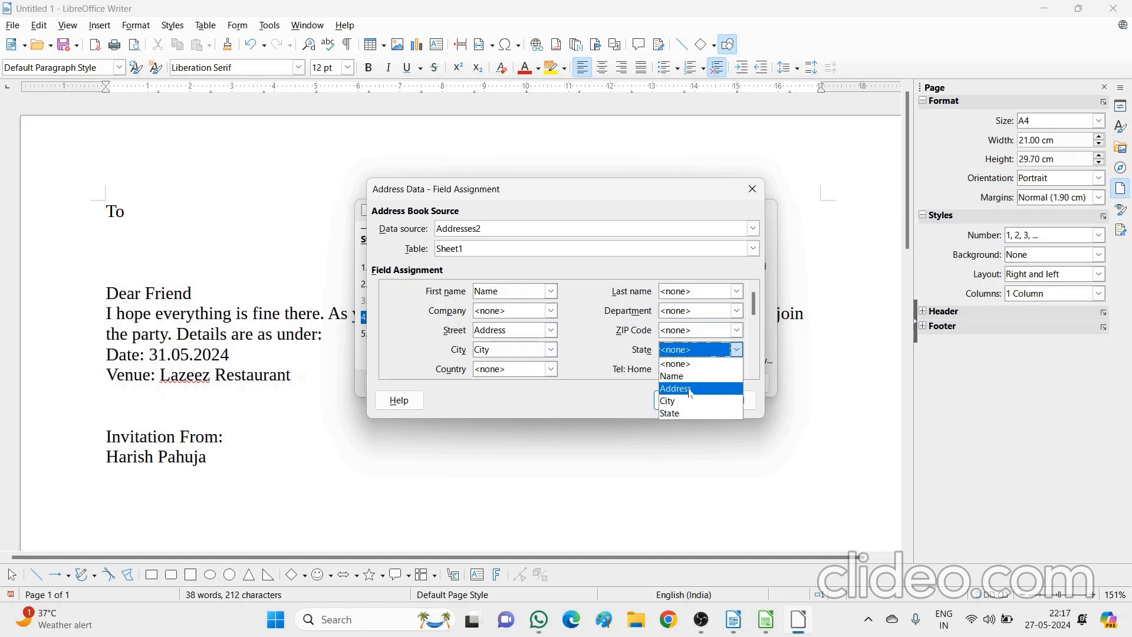
pyautogui.click(687, 413)
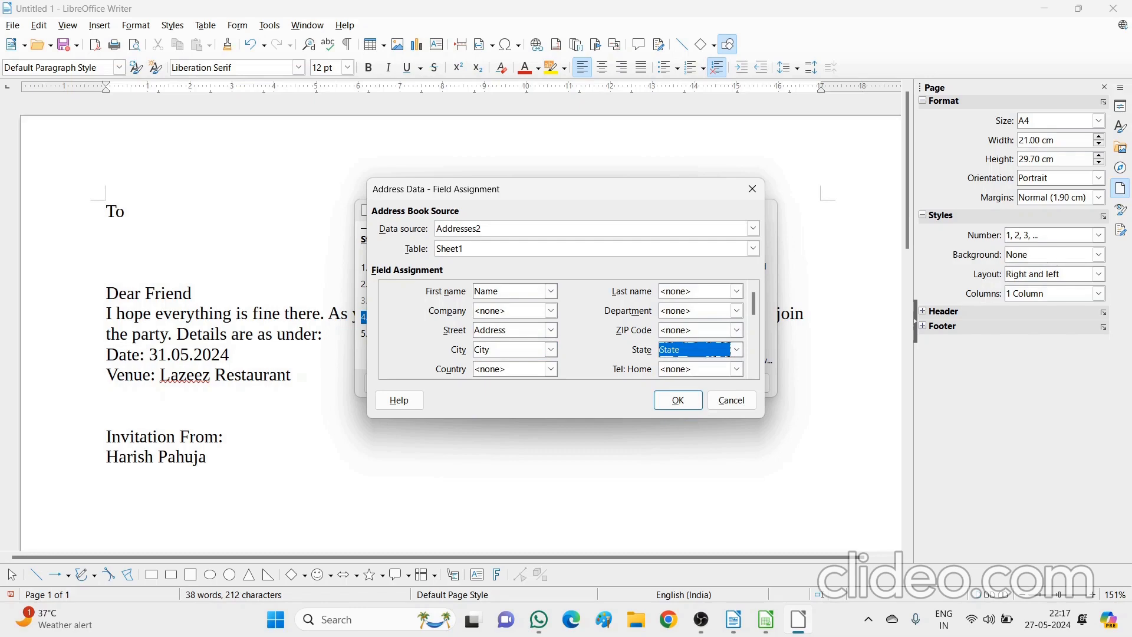
pyautogui.click(678, 400)
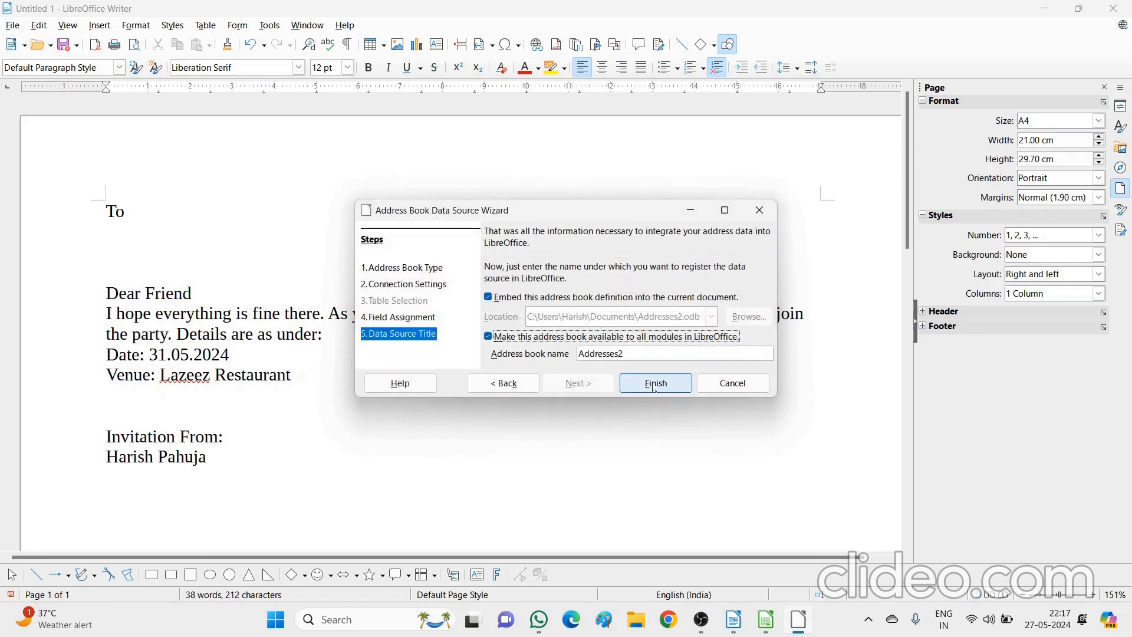
# Finish registering the Addresses2 address book and close the Friends Database spreadsheet
pyautogui.click(663, 384)
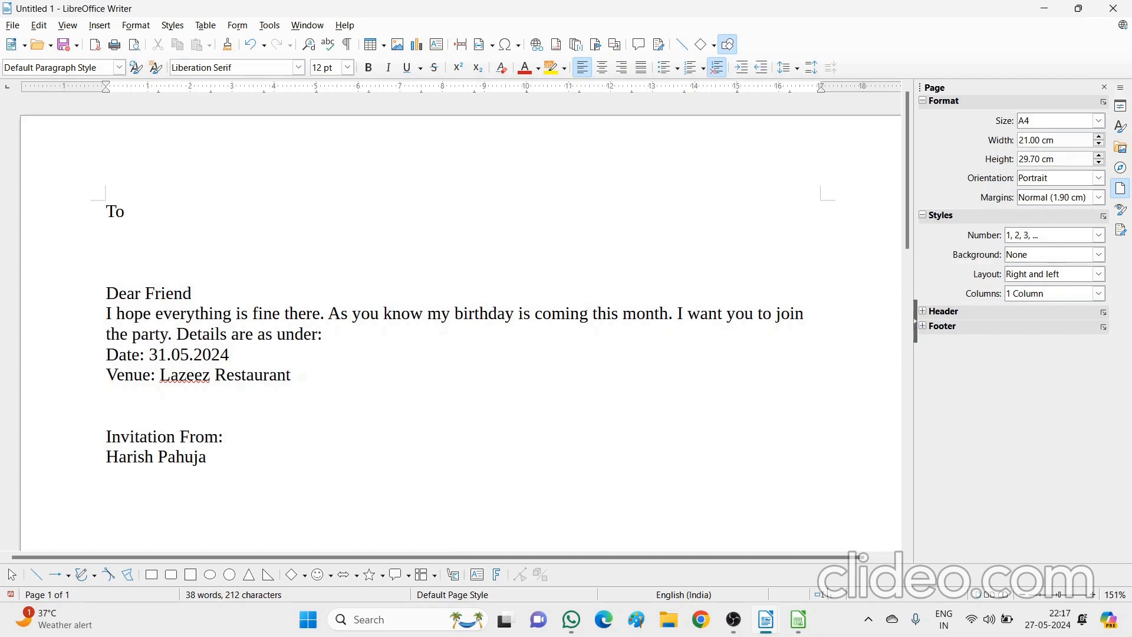
pyautogui.click(798, 619)
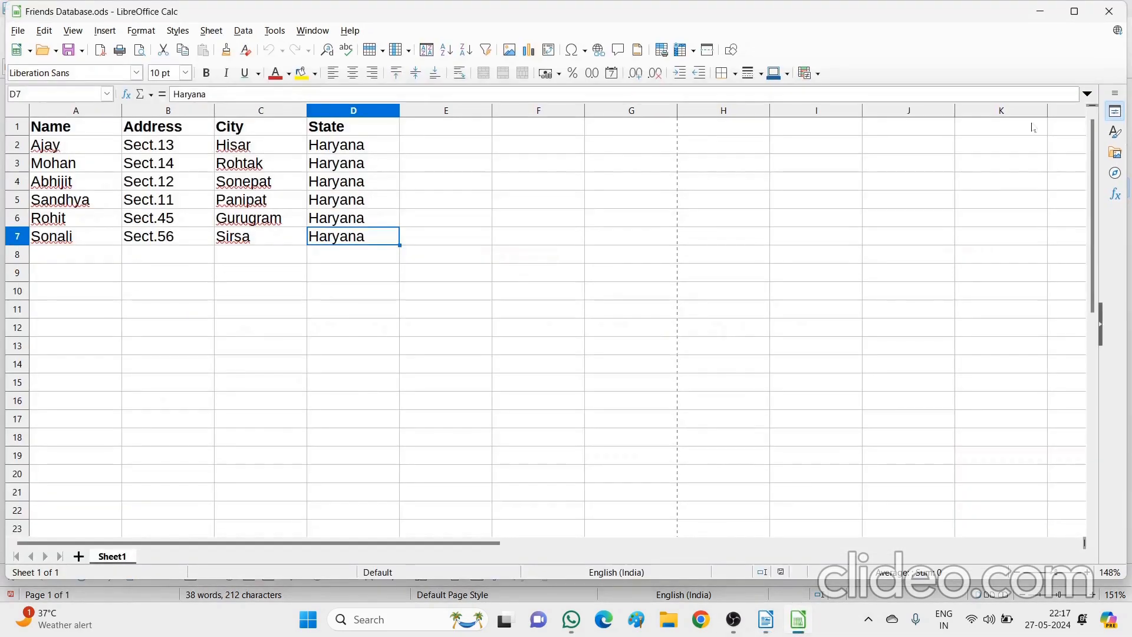
pyautogui.click(1109, 11)
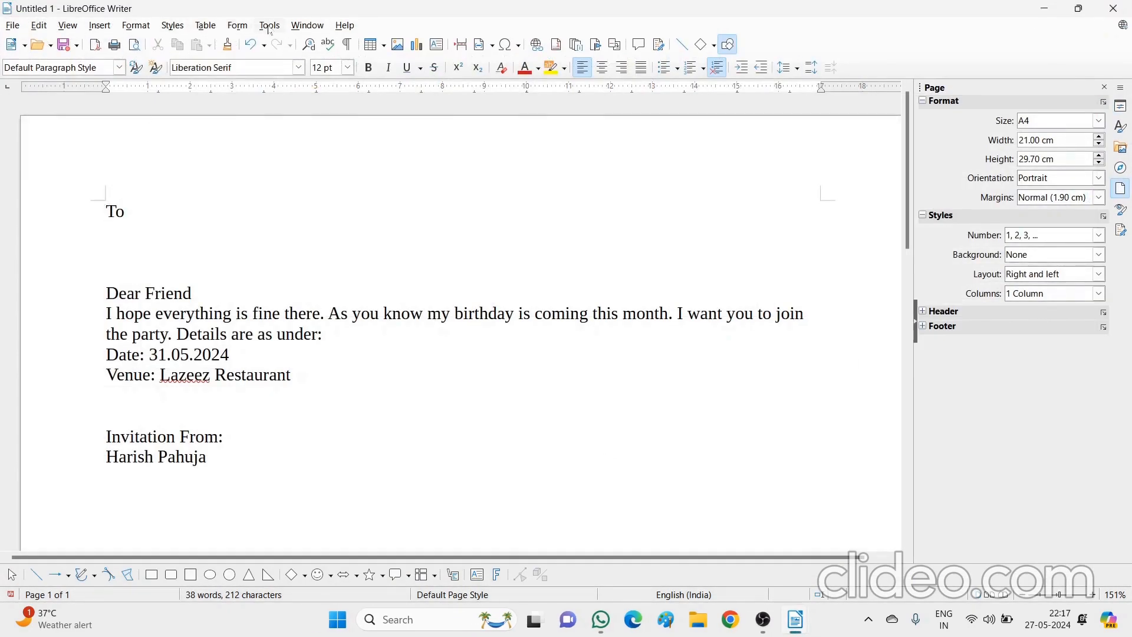
# Switch to Mail Merge.odt, then back to the untitled invitation letter
pyautogui.moveTo(807, 616)
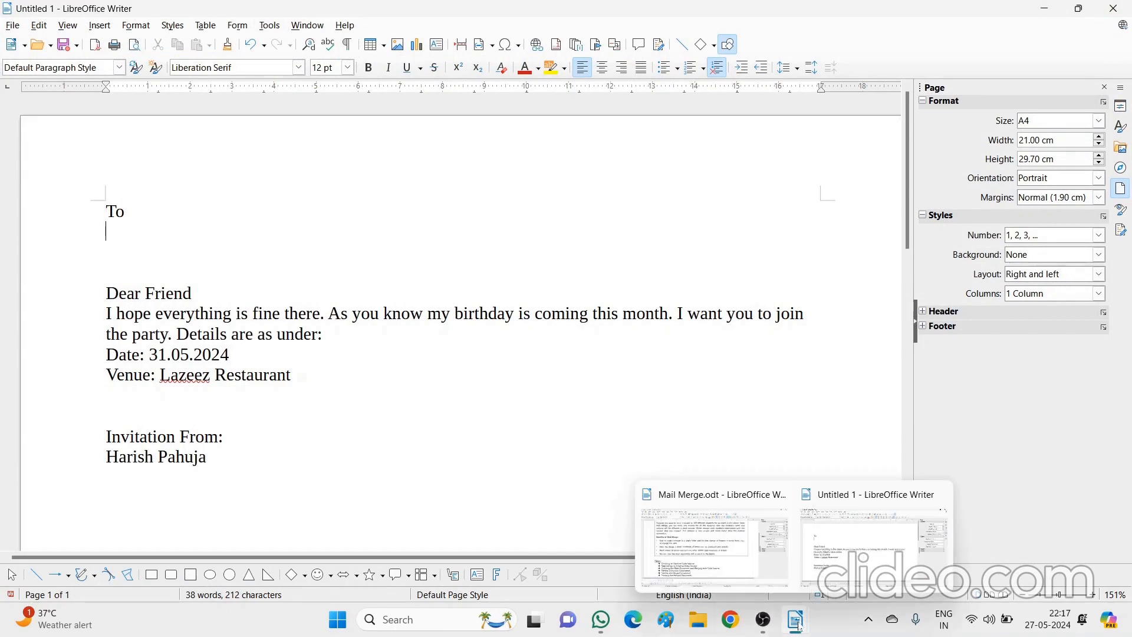
pyautogui.click(733, 565)
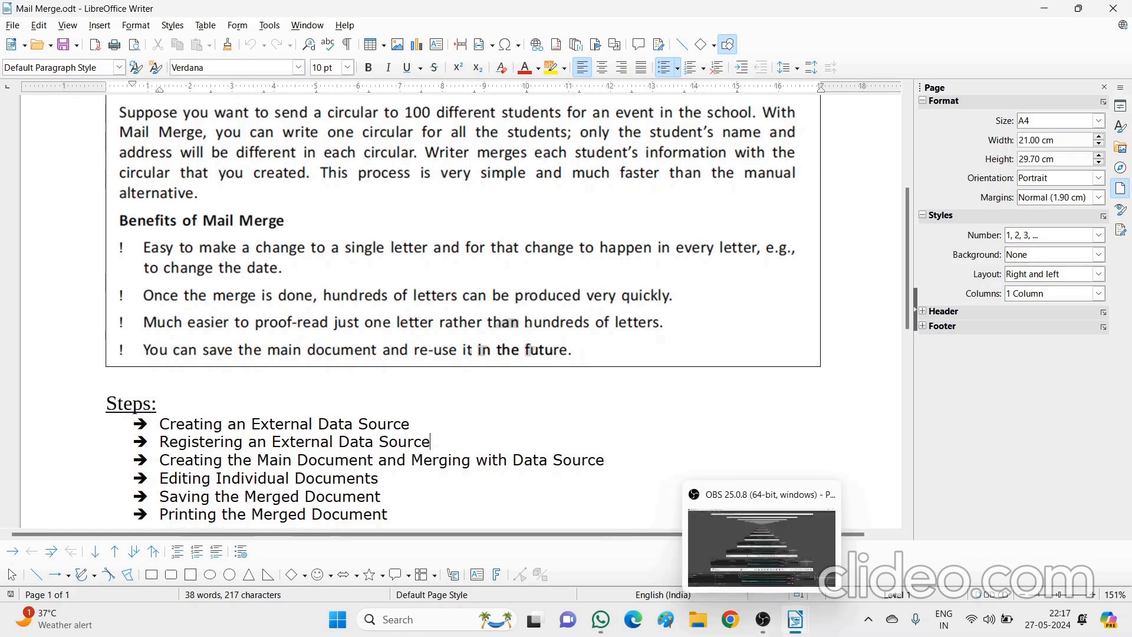
pyautogui.moveTo(793, 624)
pyautogui.click(847, 569)
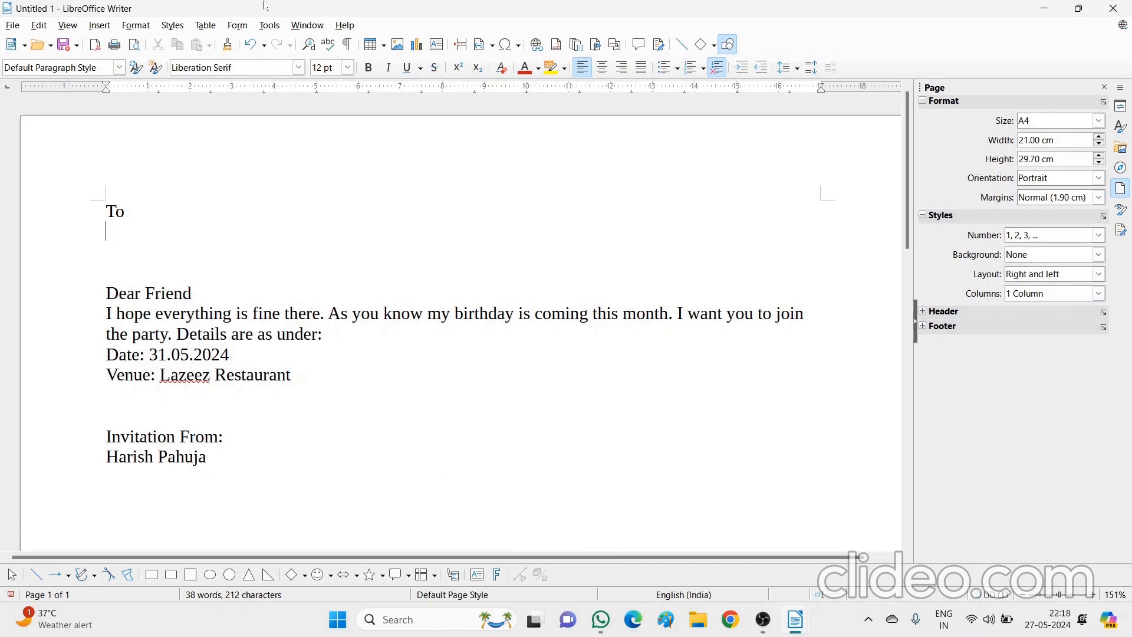
pyautogui.click(269, 25)
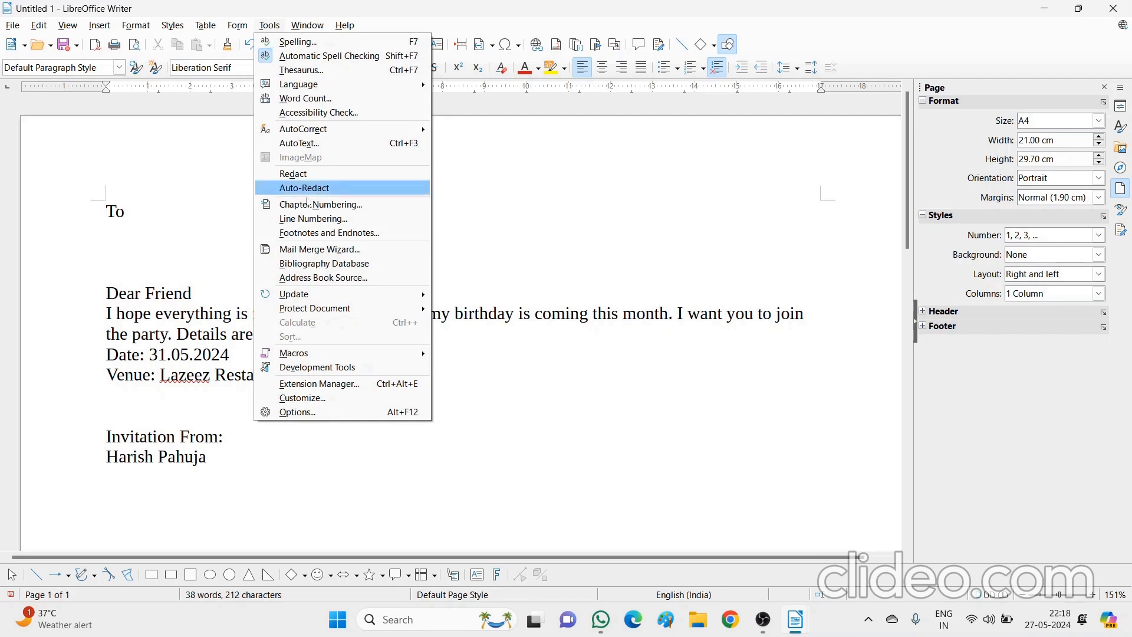
# Run the Mail Merge Wizard on the current document as a Letter using the Addresses2 list
pyautogui.click(312, 250)
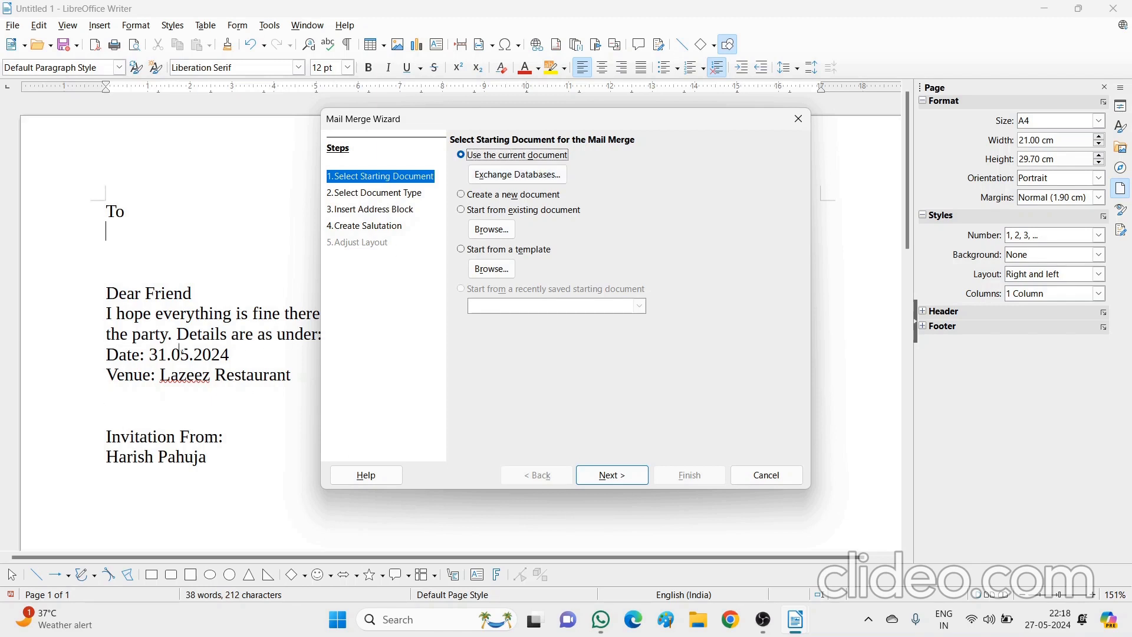
pyautogui.click(610, 477)
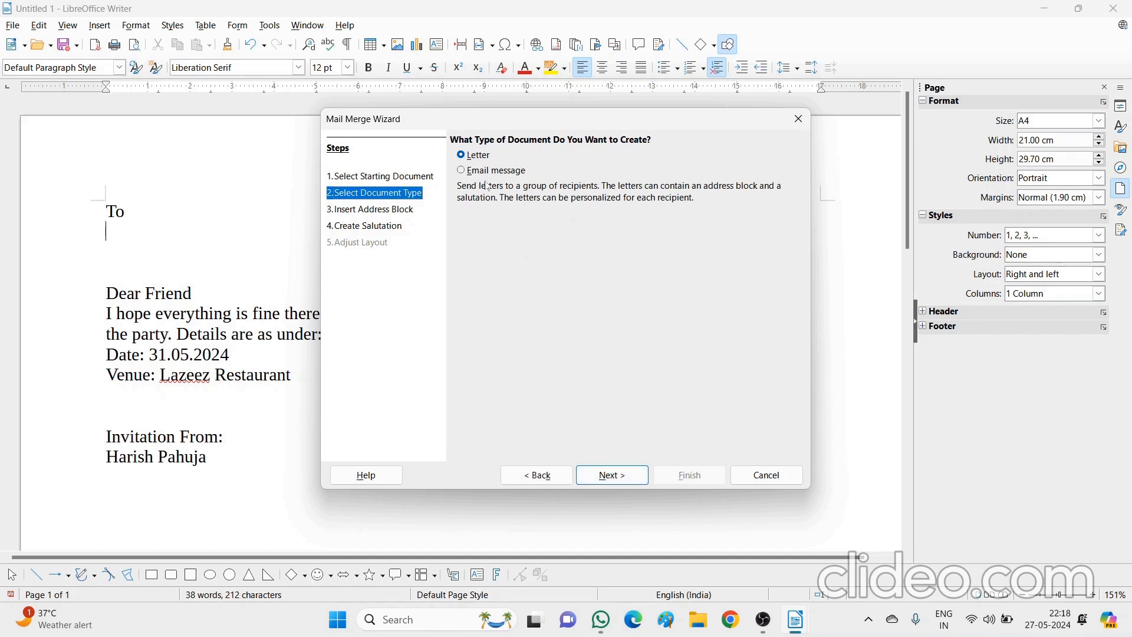
pyautogui.click(617, 479)
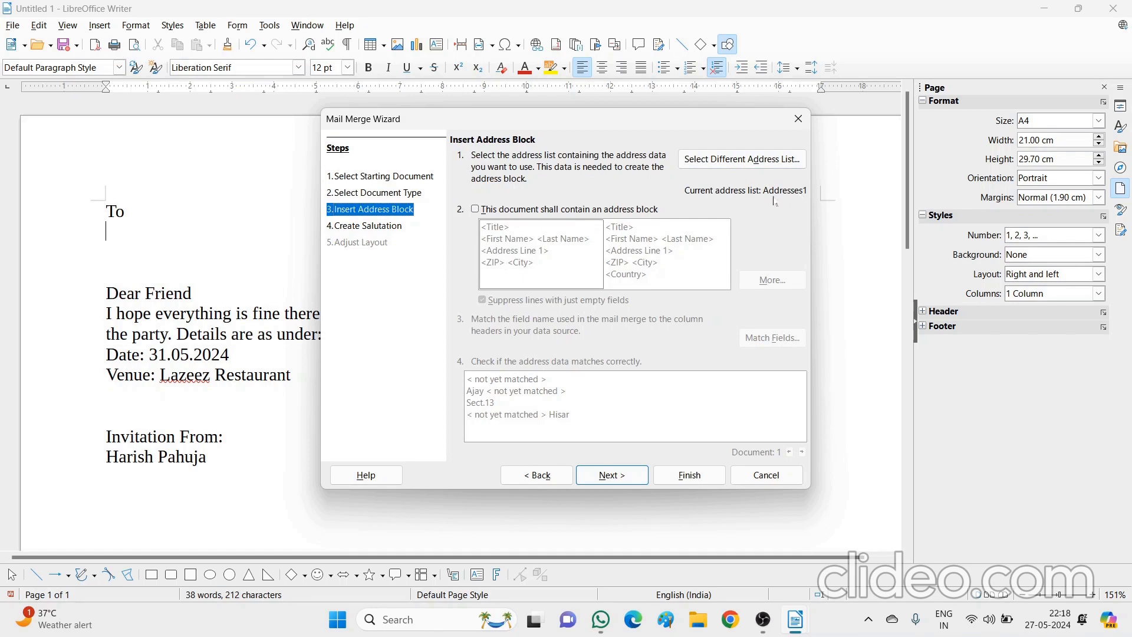
pyautogui.click(765, 163)
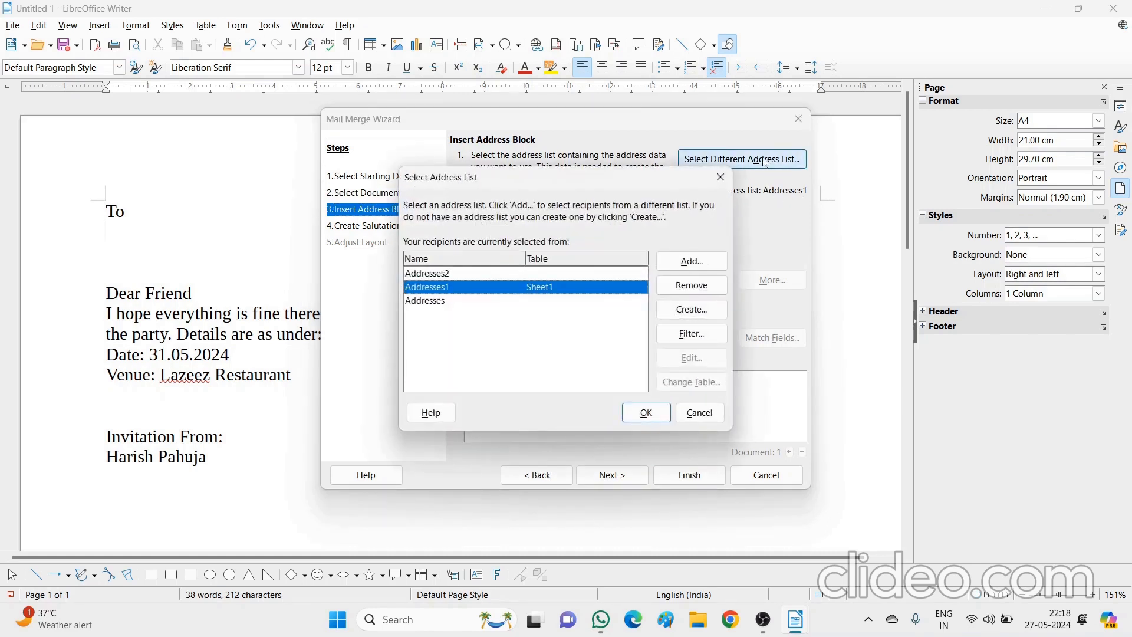
pyautogui.click(444, 274)
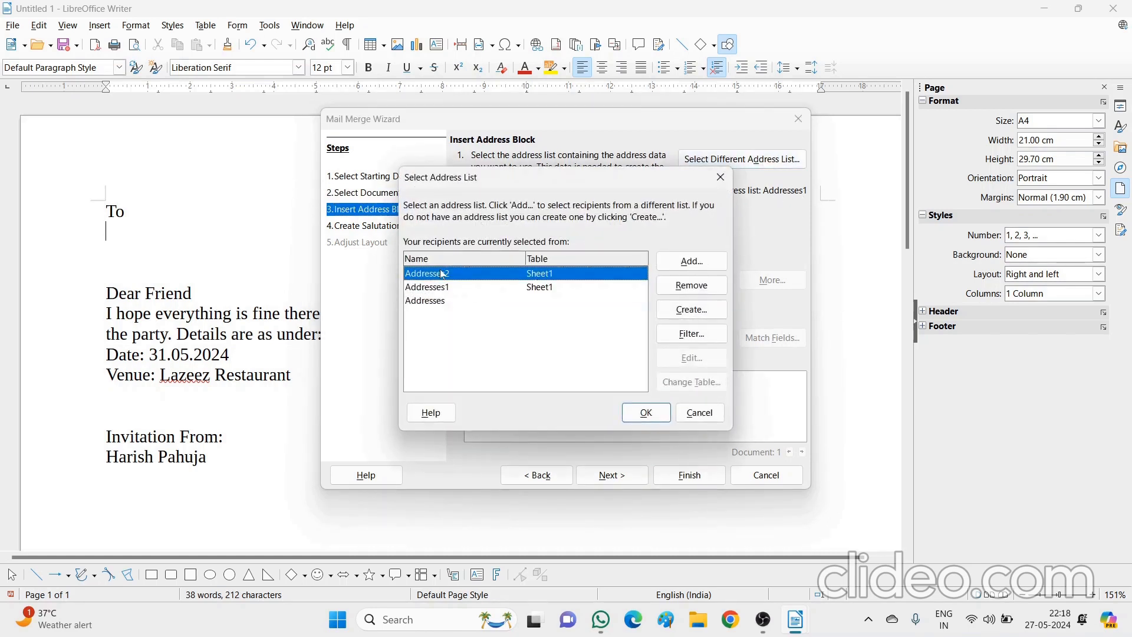
pyautogui.click(634, 413)
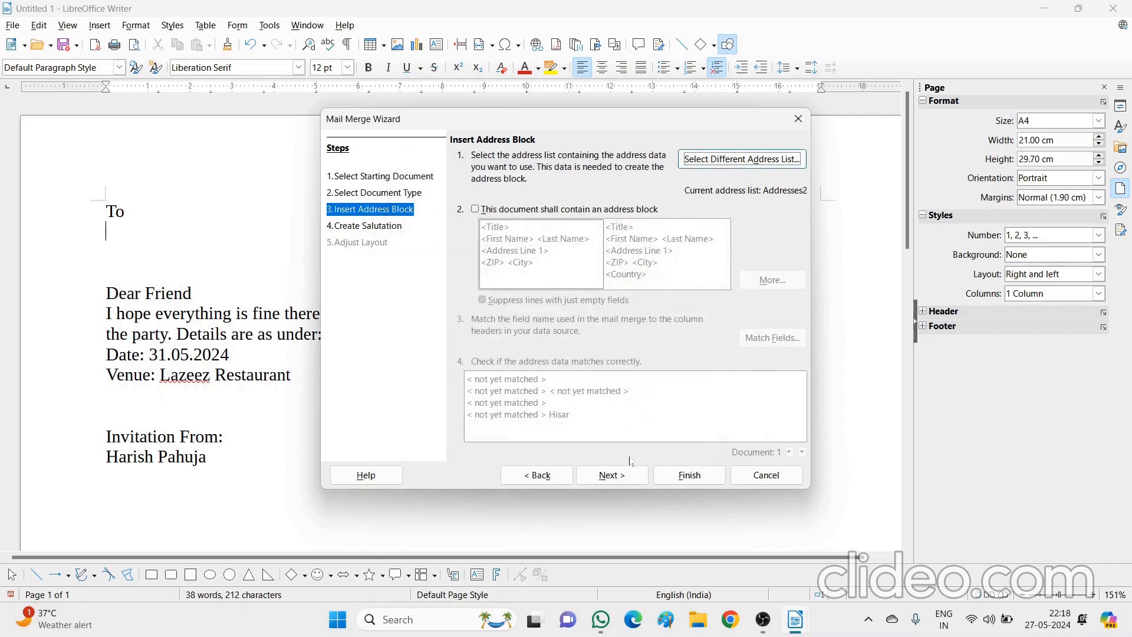
pyautogui.click(620, 478)
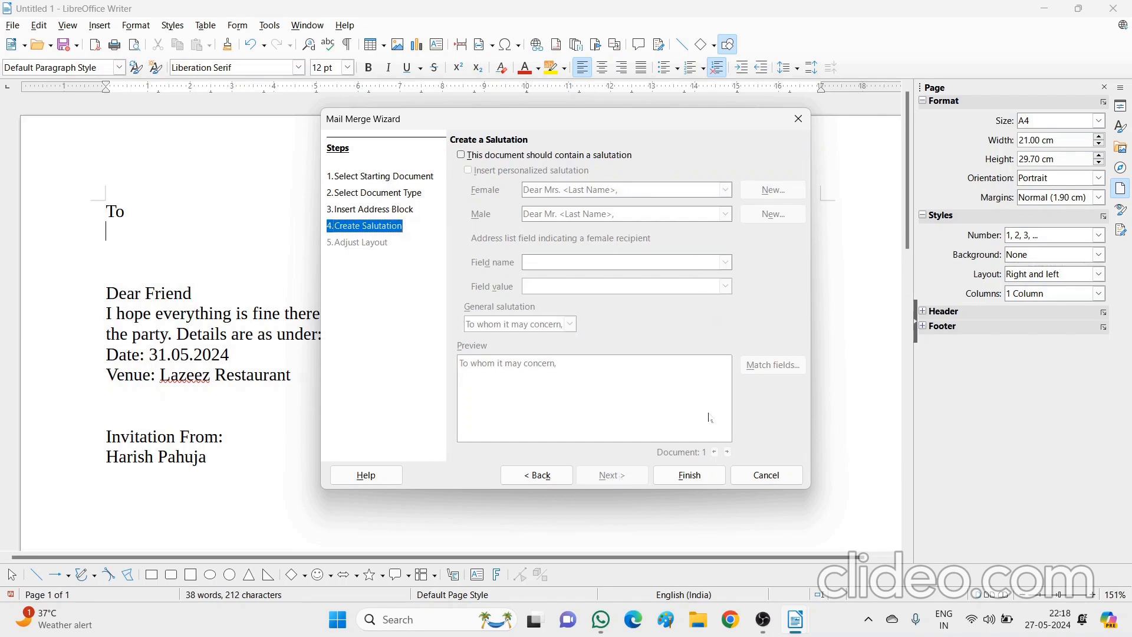
# Close the Mail Merge Wizard, check Mail Merge.odt, then return to the invitation letter
pyautogui.click(689, 475)
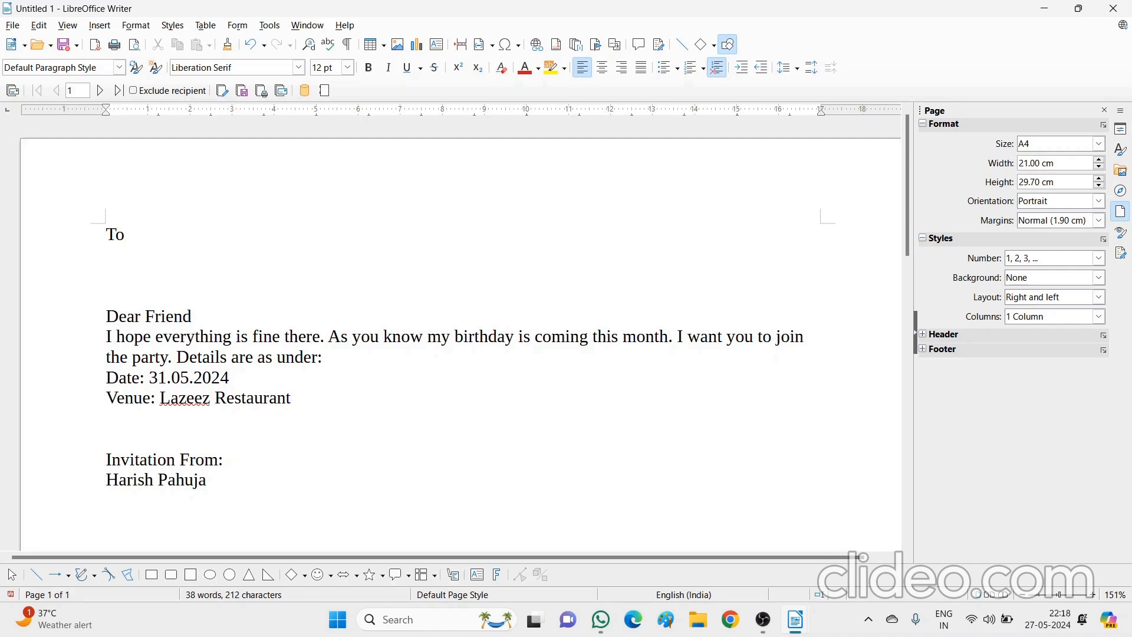
pyautogui.moveTo(796, 621)
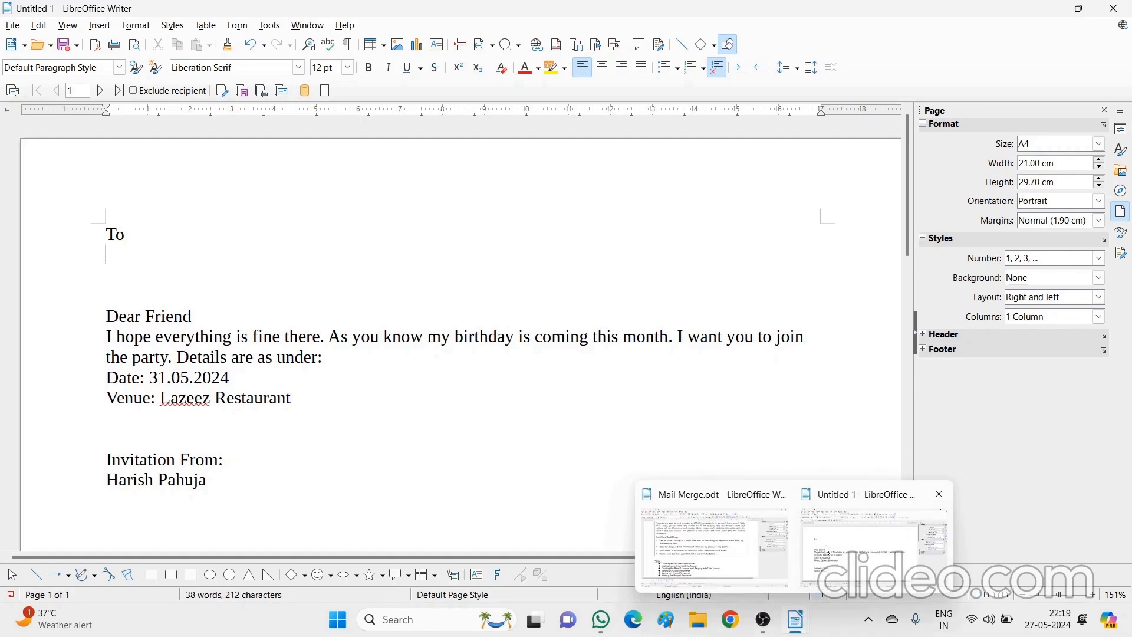
pyautogui.click(714, 544)
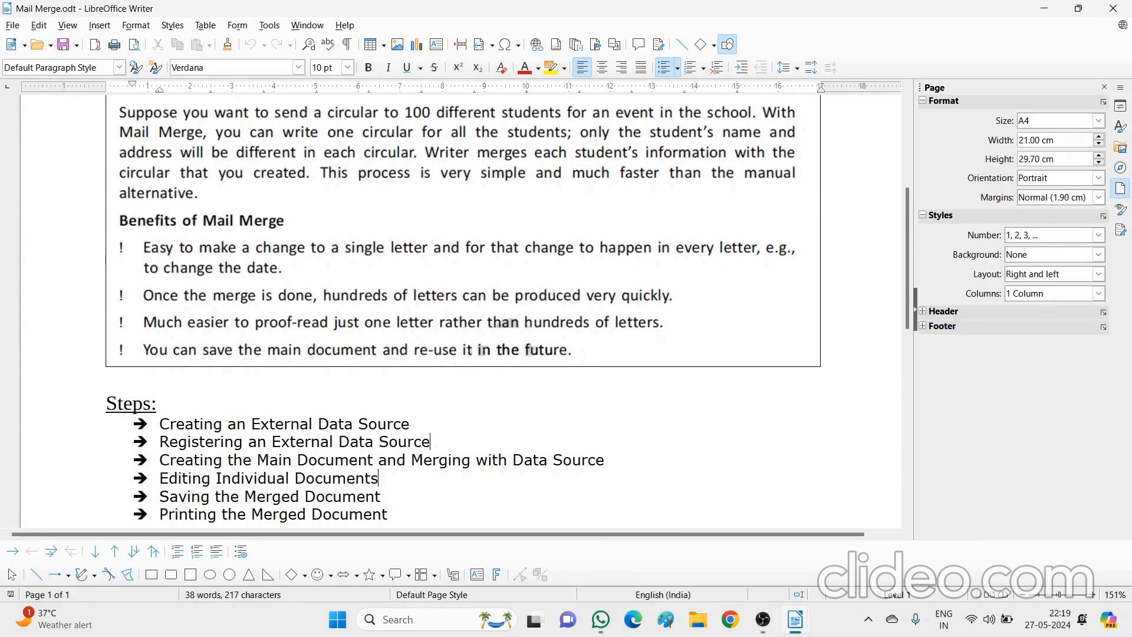
pyautogui.click(795, 619)
pyautogui.click(826, 566)
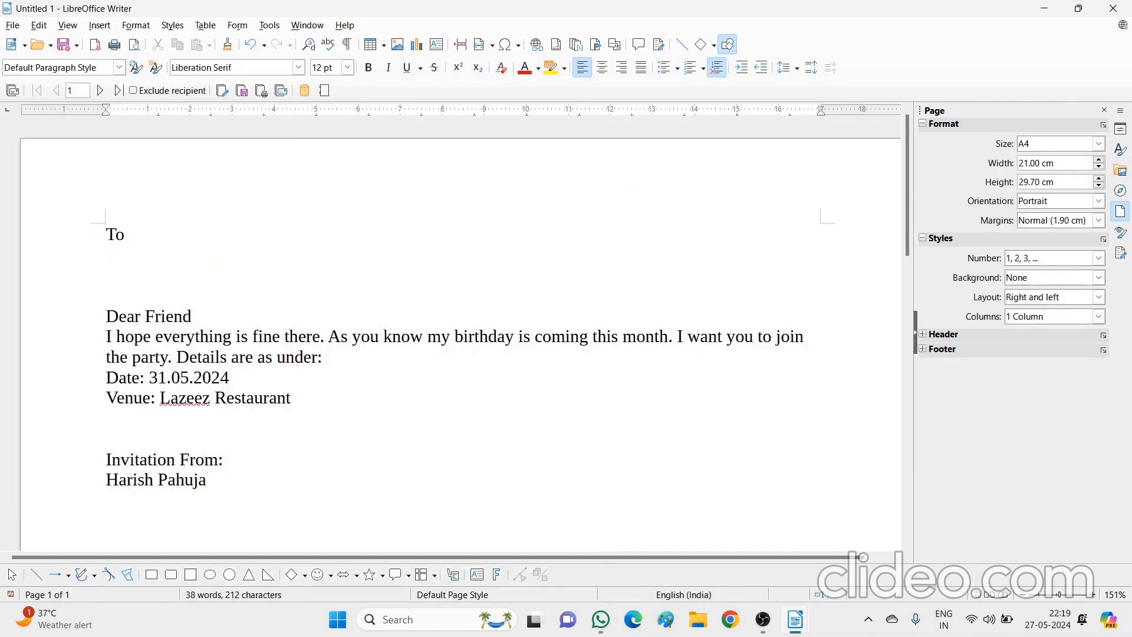
pyautogui.click(68, 26)
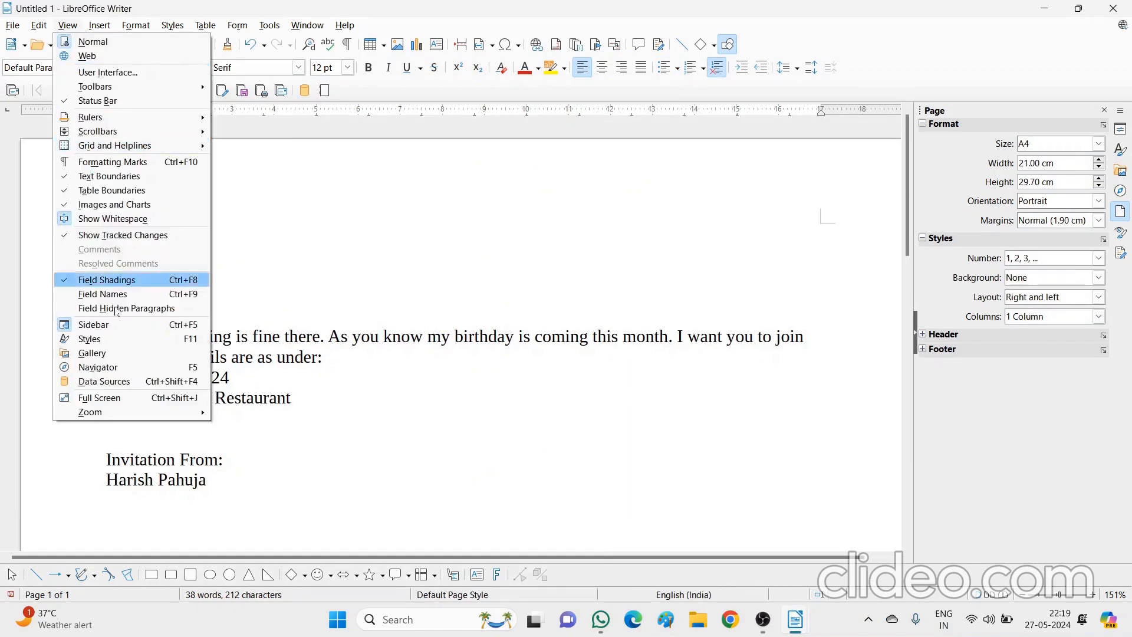
# Show the friends list data source and insert the Name field below "To"
pyautogui.click(125, 382)
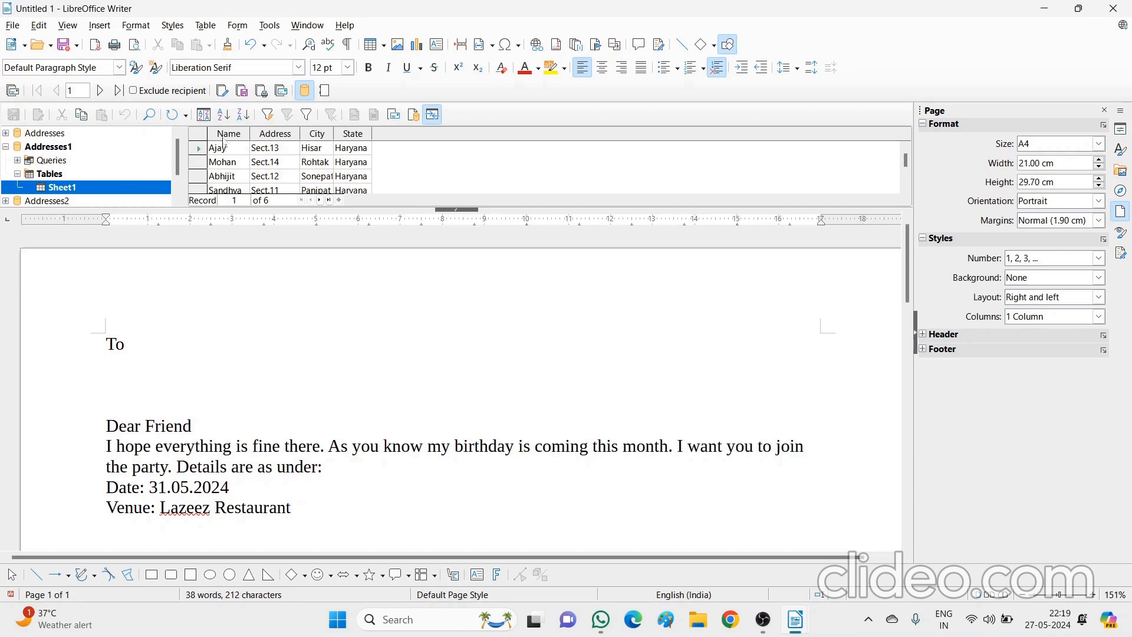
pyautogui.moveTo(227, 135); pyautogui.dragTo(118, 367)
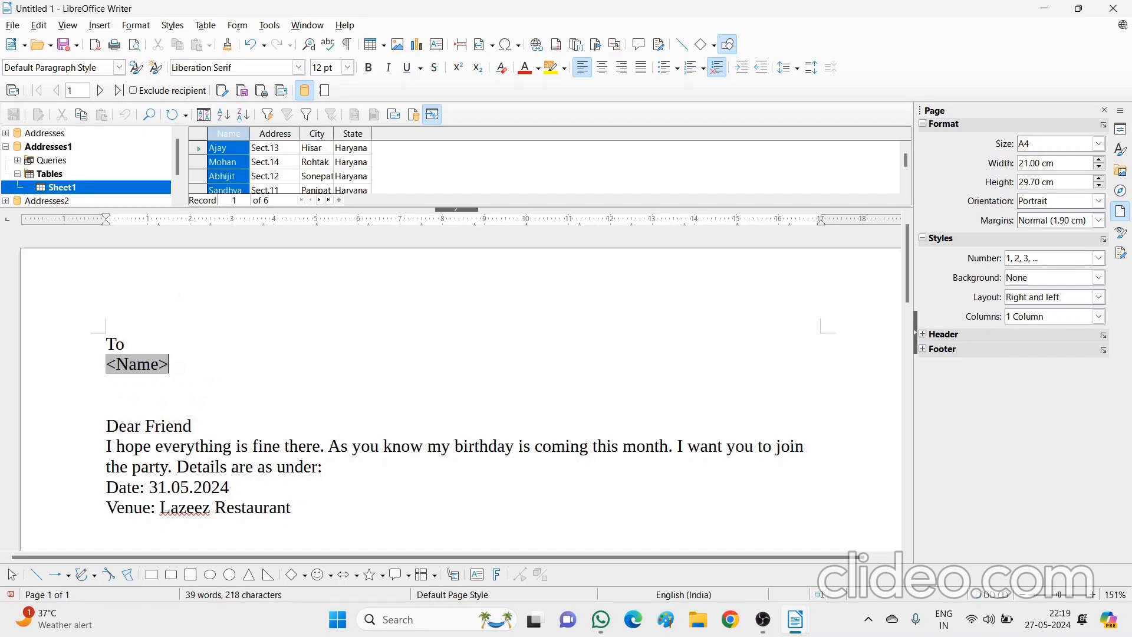
pyautogui.press('Return')
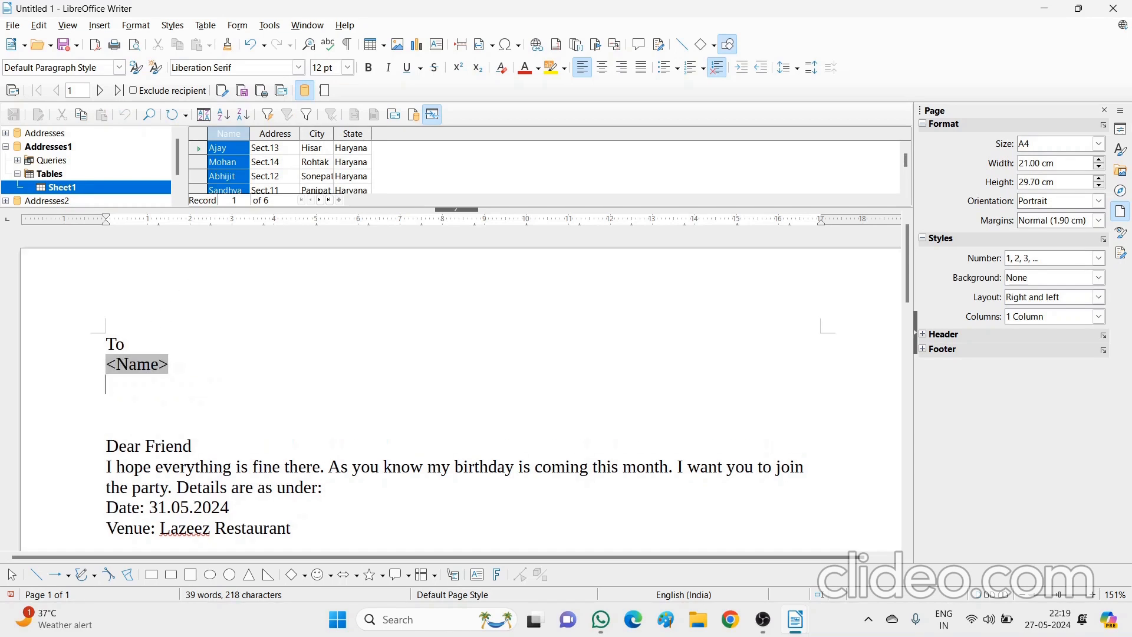
# Add the Address, City and State fields on the following lines
pyautogui.click(285, 135)
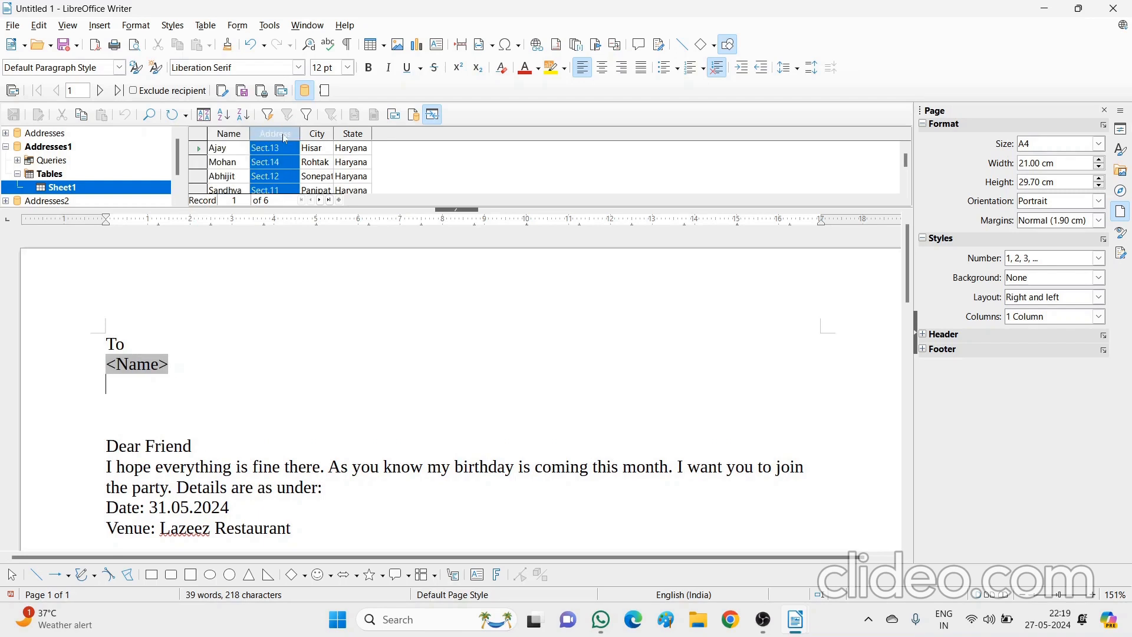
pyautogui.moveTo(285, 136); pyautogui.dragTo(110, 389)
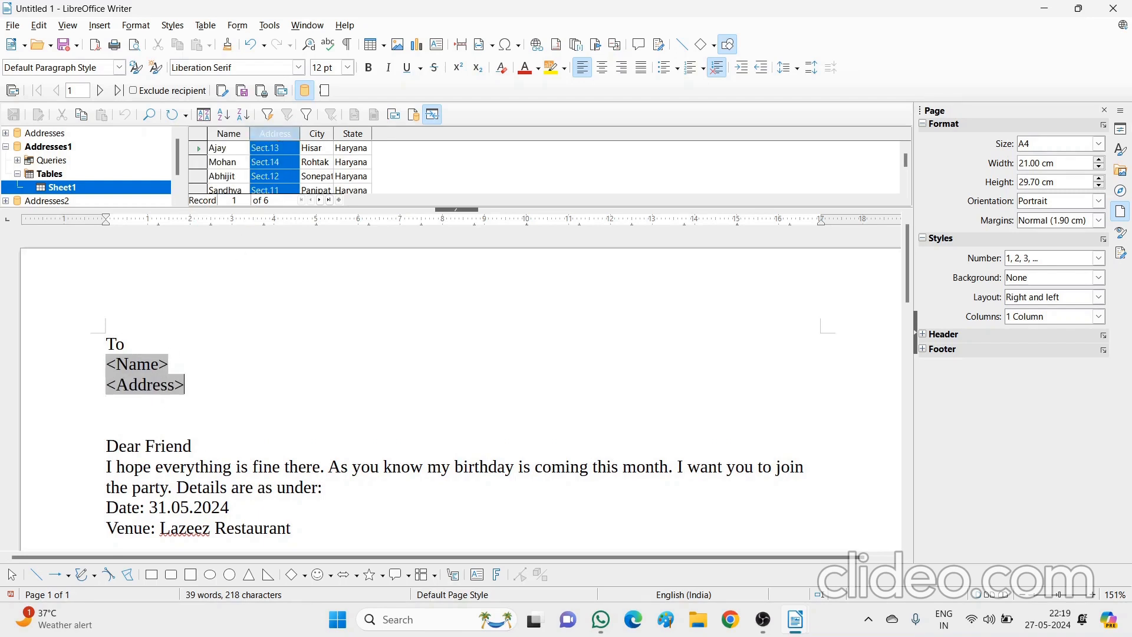
pyautogui.click(316, 134)
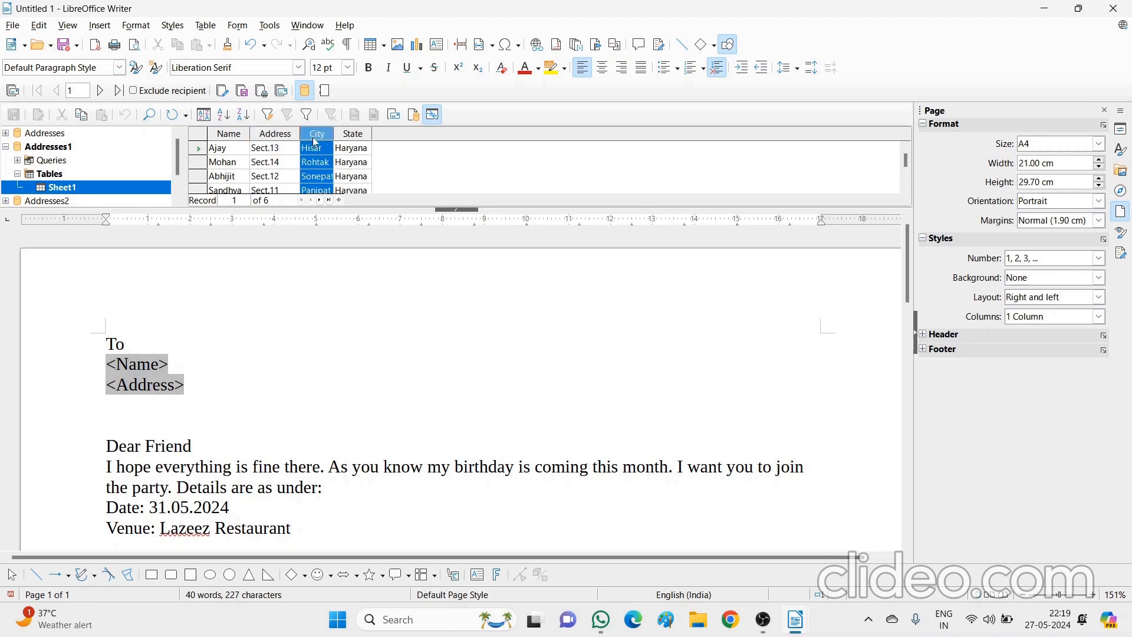
pyautogui.moveTo(317, 135); pyautogui.dragTo(118, 407)
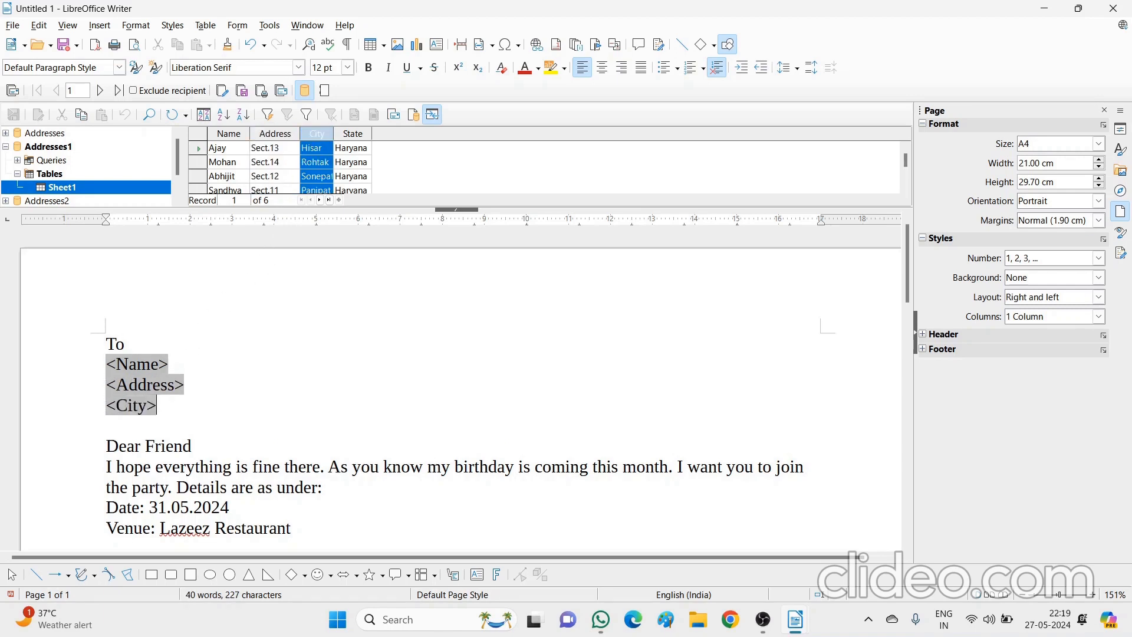
pyautogui.press('Return')
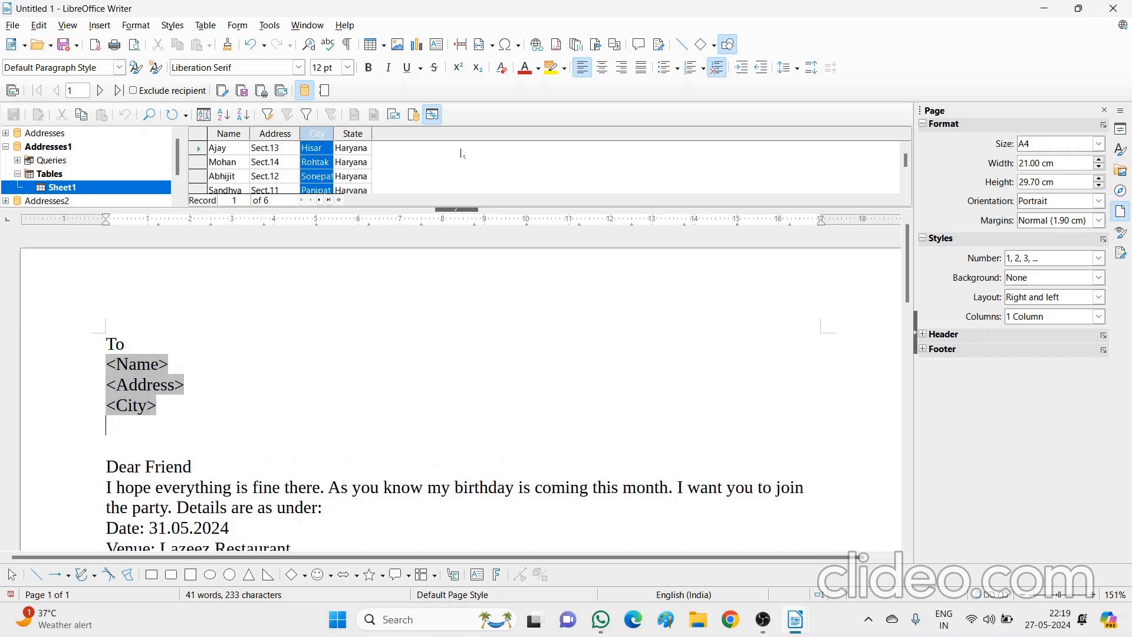
pyautogui.click(356, 134)
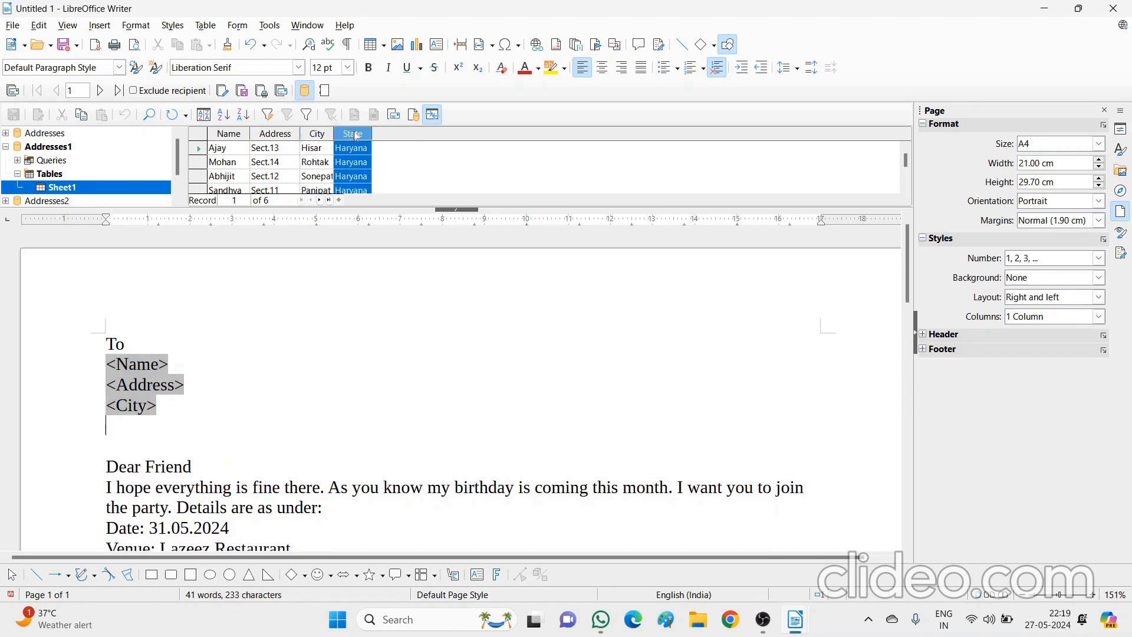
pyautogui.moveTo(357, 135); pyautogui.dragTo(120, 428)
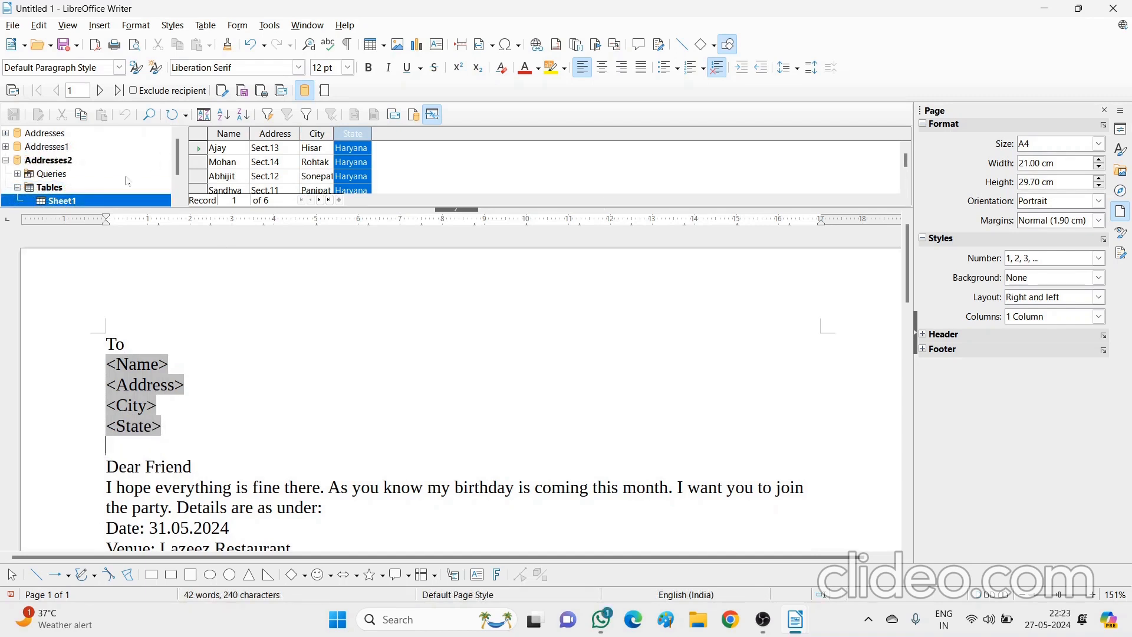
# Preview each friend's letter up to record 6, then generate the merged letters as a new document
pyautogui.click(101, 90)
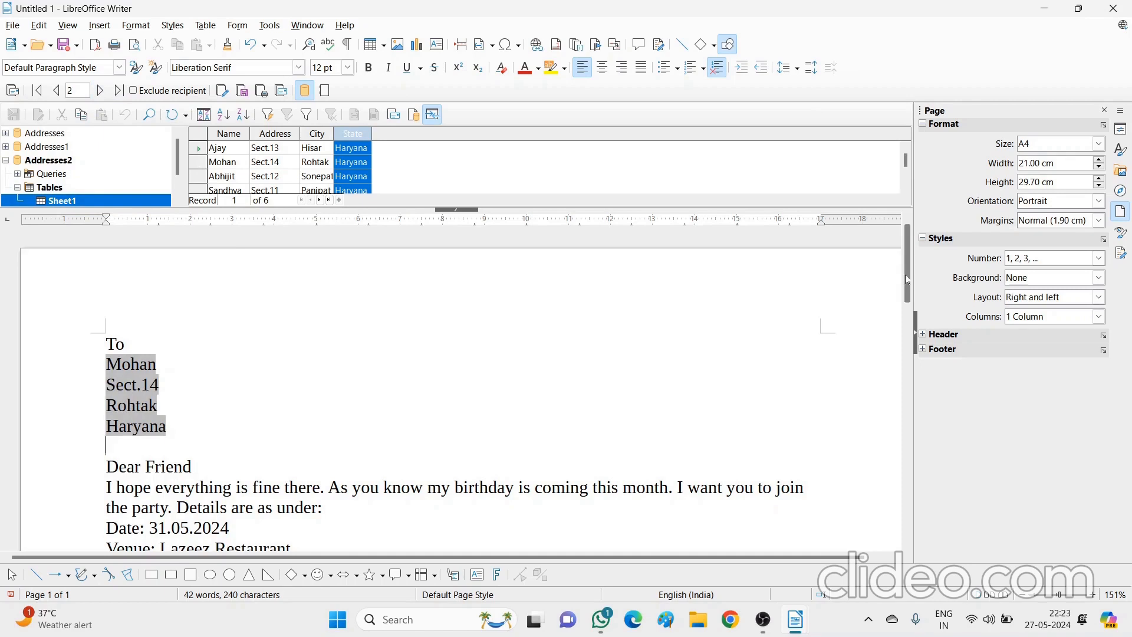
pyautogui.moveTo(906, 279); pyautogui.dragTo(907, 303)
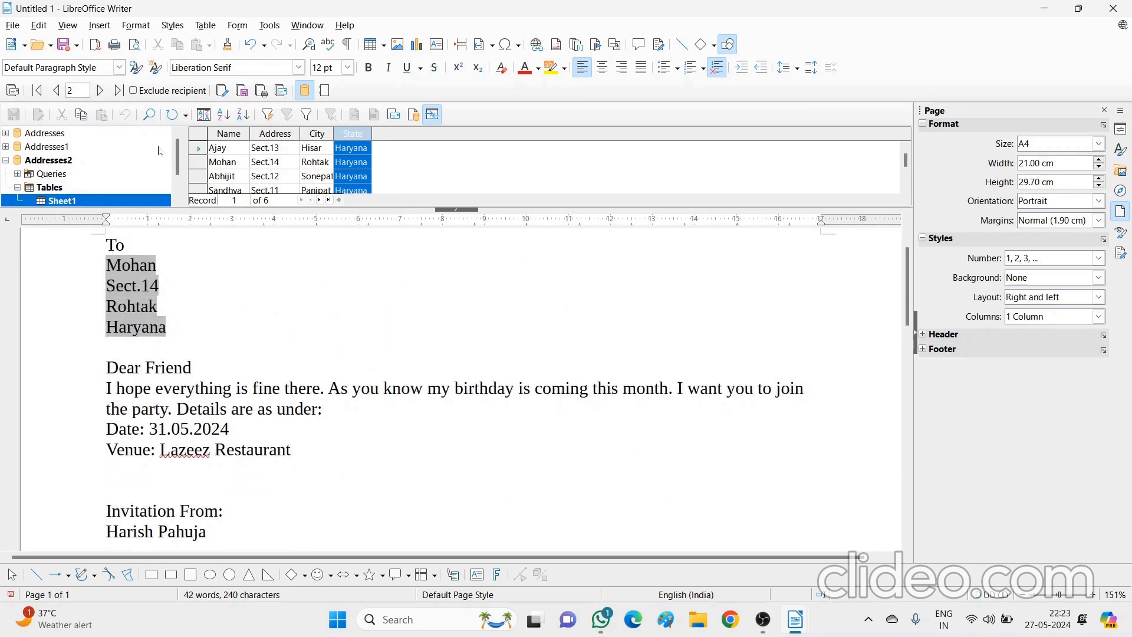
pyautogui.click(97, 98)
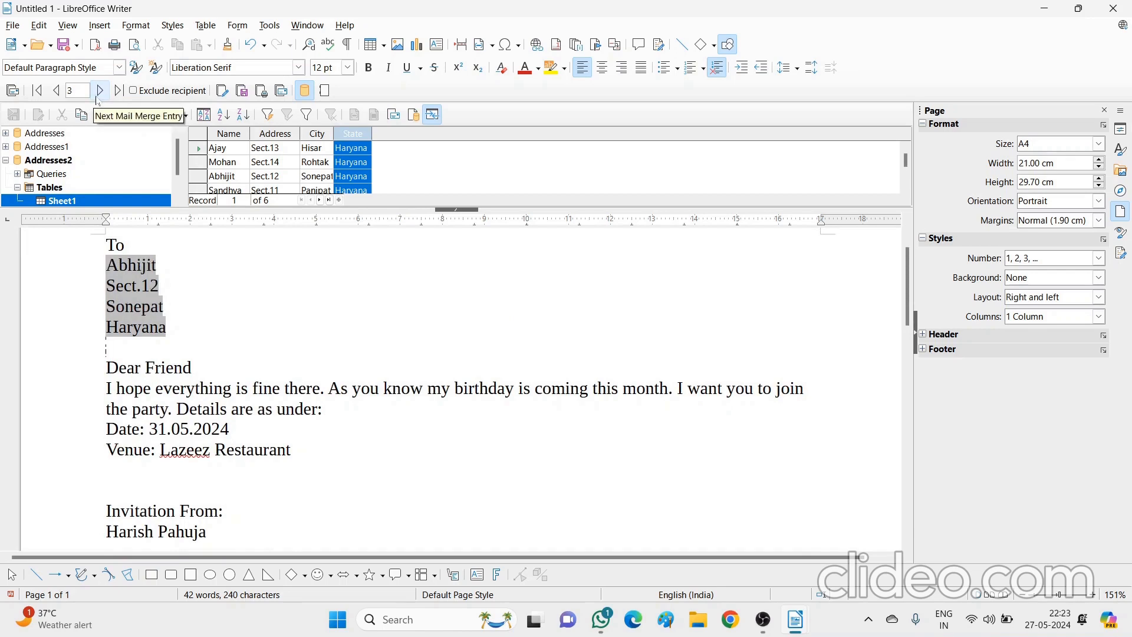
pyautogui.click(97, 98)
pyautogui.click(100, 91)
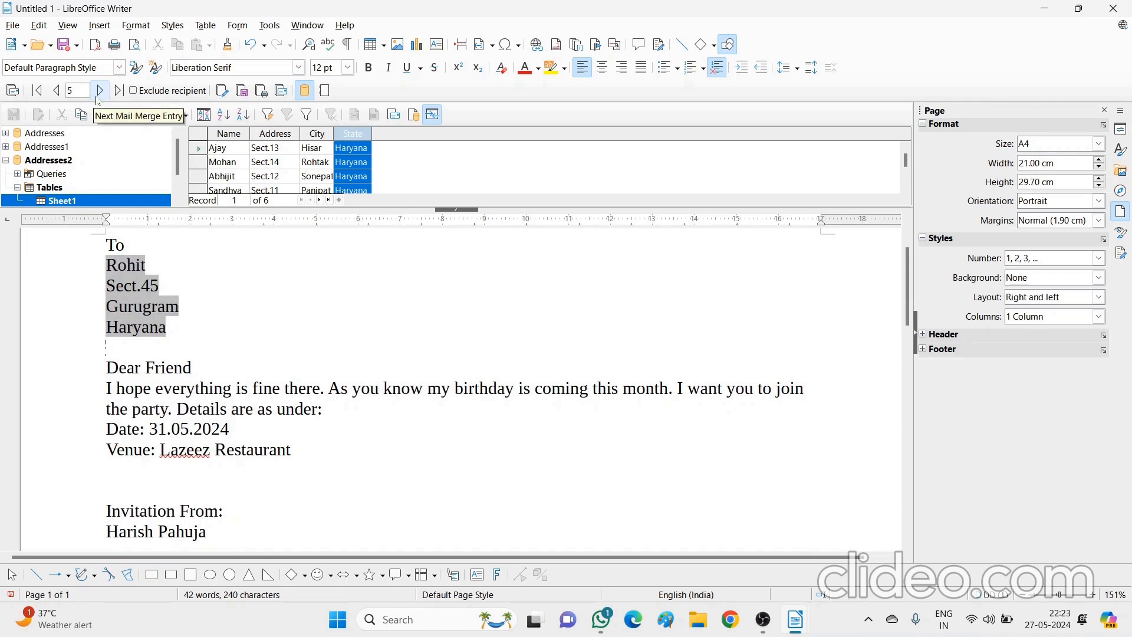
pyautogui.click(97, 97)
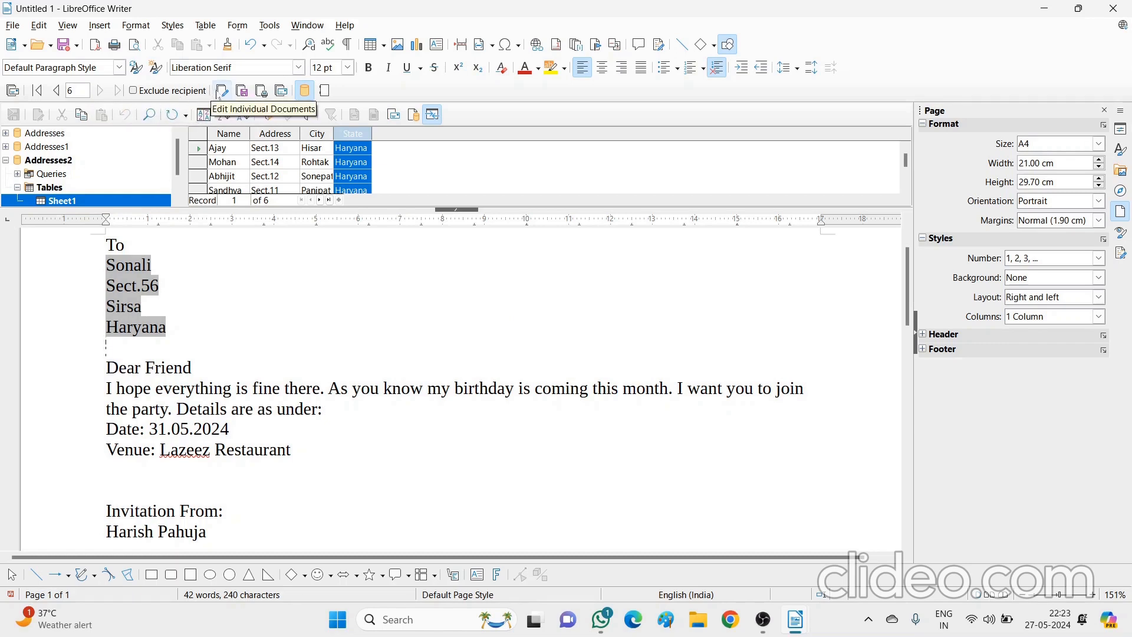
pyautogui.click(220, 91)
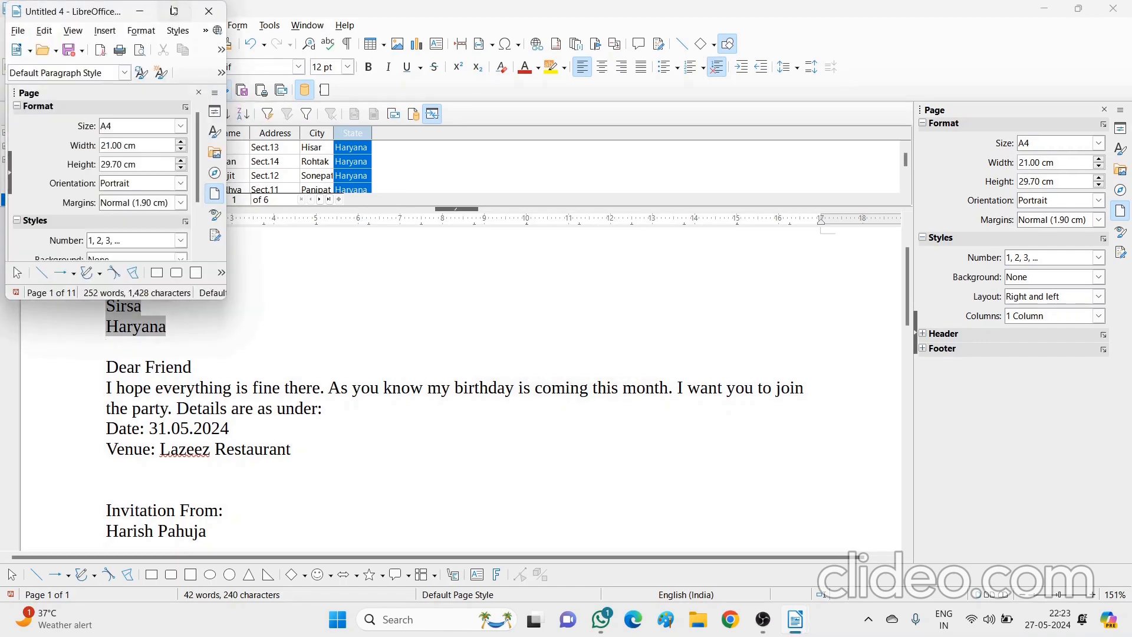
# Maximize the 11-page merged document, page through it, return to the top, then minimize it
pyautogui.click(173, 11)
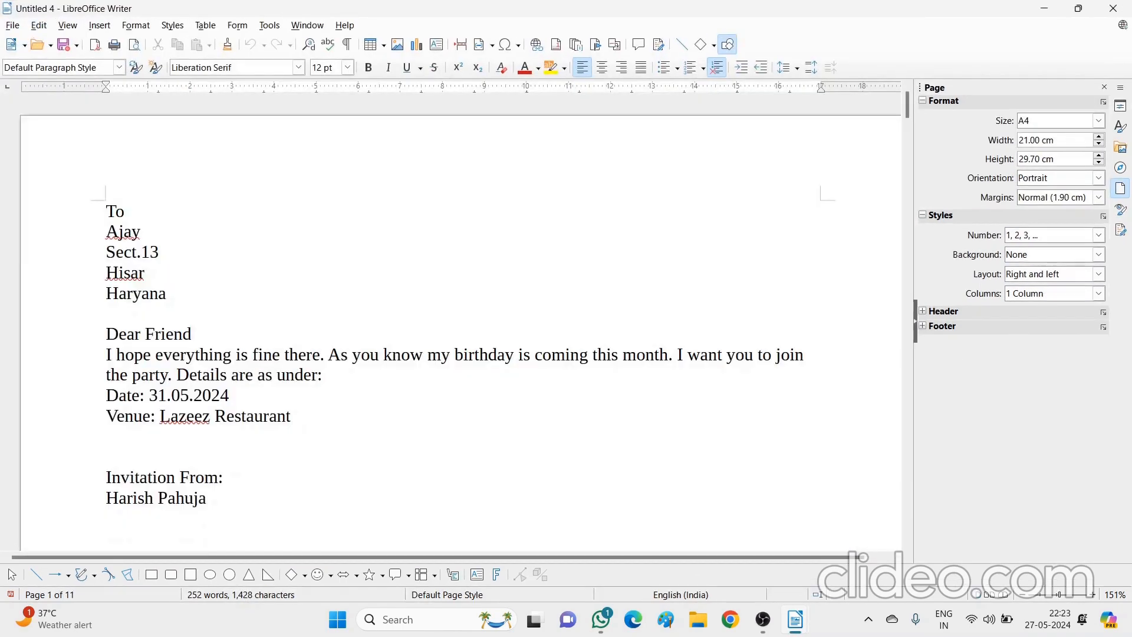
pyautogui.press('Down')
pyautogui.press('Down')
pyautogui.press('Down')
pyautogui.press('Down')
pyautogui.press('Down')
pyautogui.press('Down')
pyautogui.press('Down')
pyautogui.press('Down')
pyautogui.press('Down')
pyautogui.press('Down')
pyautogui.press('Down')
pyautogui.press('Down')
pyautogui.press('Down')
pyautogui.press('Down')
pyautogui.press('Down')
pyautogui.press('Down')
pyautogui.press('Down')
pyautogui.press('Down')
pyautogui.press('Down')
pyautogui.press('Down')
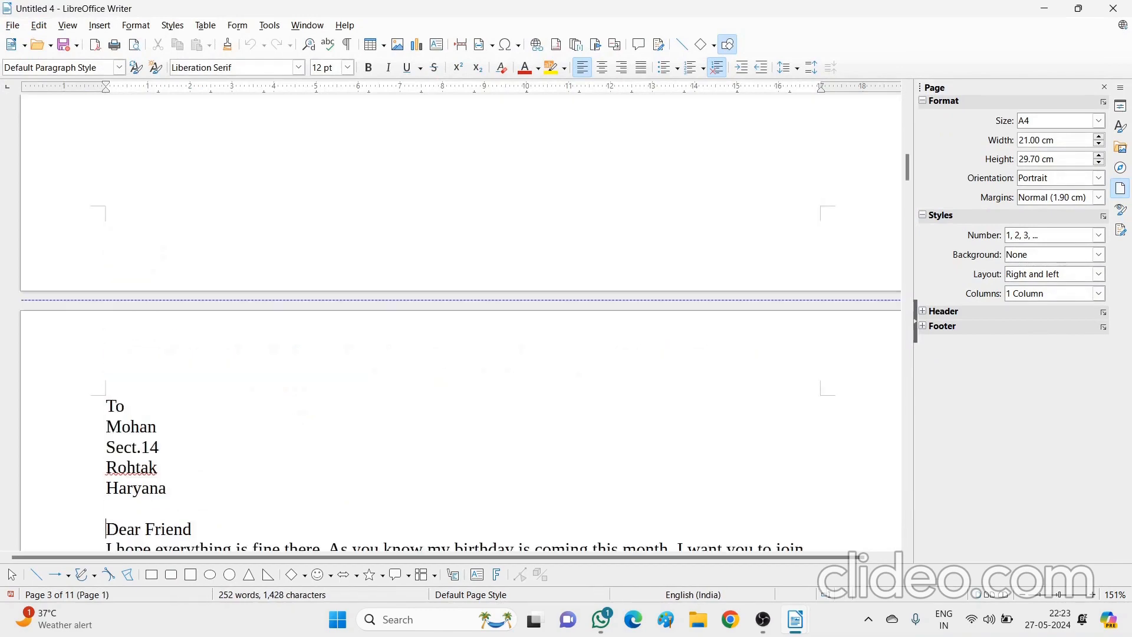
pyautogui.press('Down')
pyautogui.press('Down')
pyautogui.press('Down')
pyautogui.press('Down')
pyautogui.press('Down')
pyautogui.press('Down')
pyautogui.press('Down')
pyautogui.press('Down')
pyautogui.press('Down')
pyautogui.press('Down')
pyautogui.press('Down')
pyautogui.press('Down')
pyautogui.press('Down')
pyautogui.press('Down')
pyautogui.press('Down')
pyautogui.press('Down')
pyautogui.press('Down')
pyautogui.press('Down')
pyautogui.press('Down')
pyautogui.press('Down')
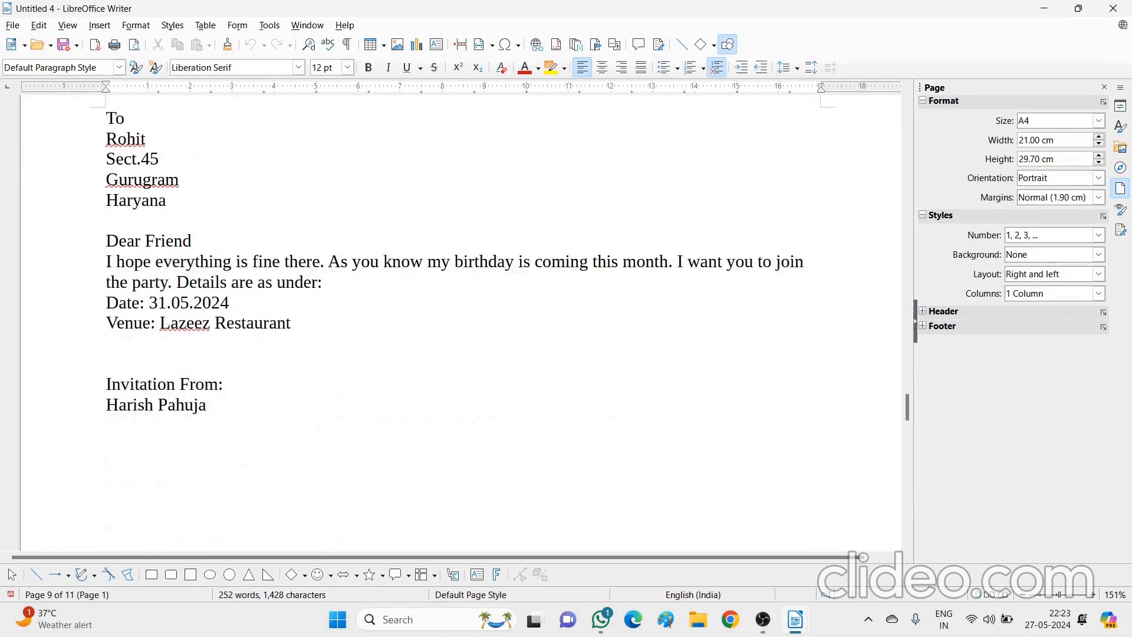
pyautogui.press('Down')
pyautogui.press('Down')
pyautogui.press('Down')
pyautogui.press('Down')
pyautogui.press('Down')
pyautogui.press('Down')
pyautogui.press('Down')
pyautogui.press('Down')
pyautogui.press('Down')
pyautogui.press('Down')
pyautogui.press('Down')
pyautogui.press('Down')
pyautogui.press('Down')
pyautogui.press('Down')
pyautogui.press('Down')
pyautogui.press('Down')
pyautogui.press('Down')
pyautogui.press('Down')
pyautogui.press('Down')
pyautogui.press('Down')
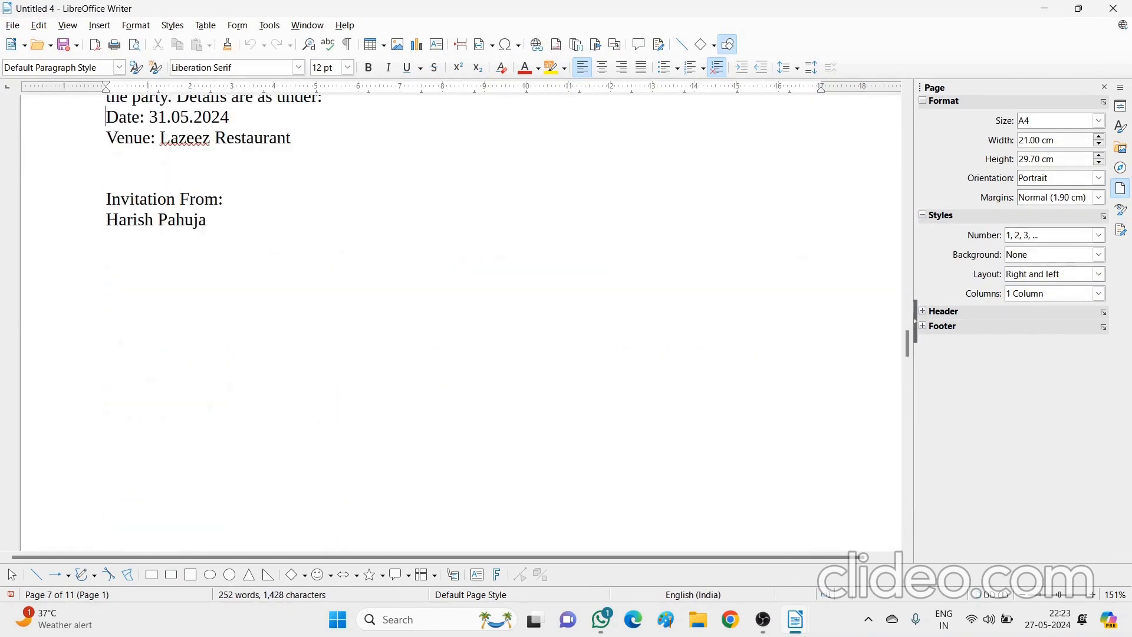
pyautogui.hotkey('ctrl', 'Home')
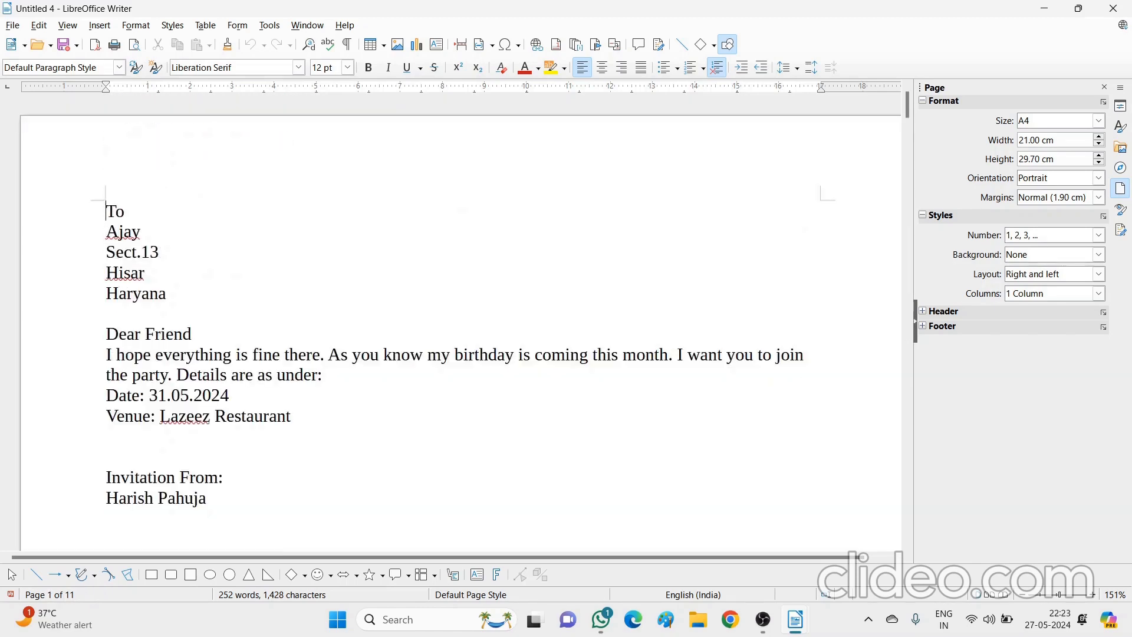
pyautogui.click(1043, 8)
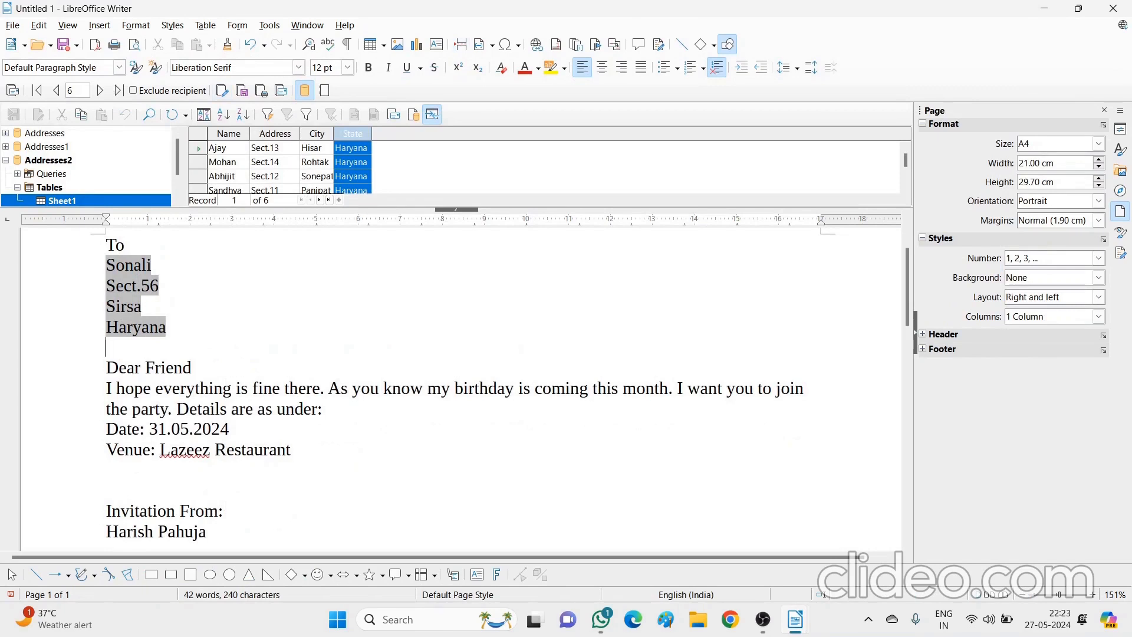
pyautogui.click(241, 91)
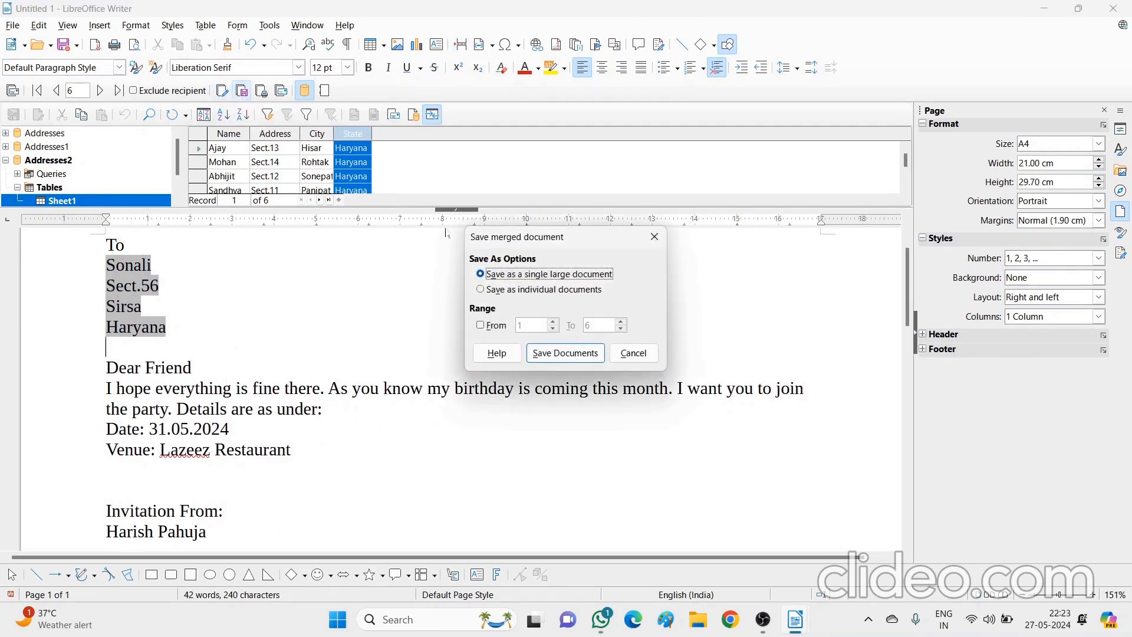
pyautogui.click(566, 354)
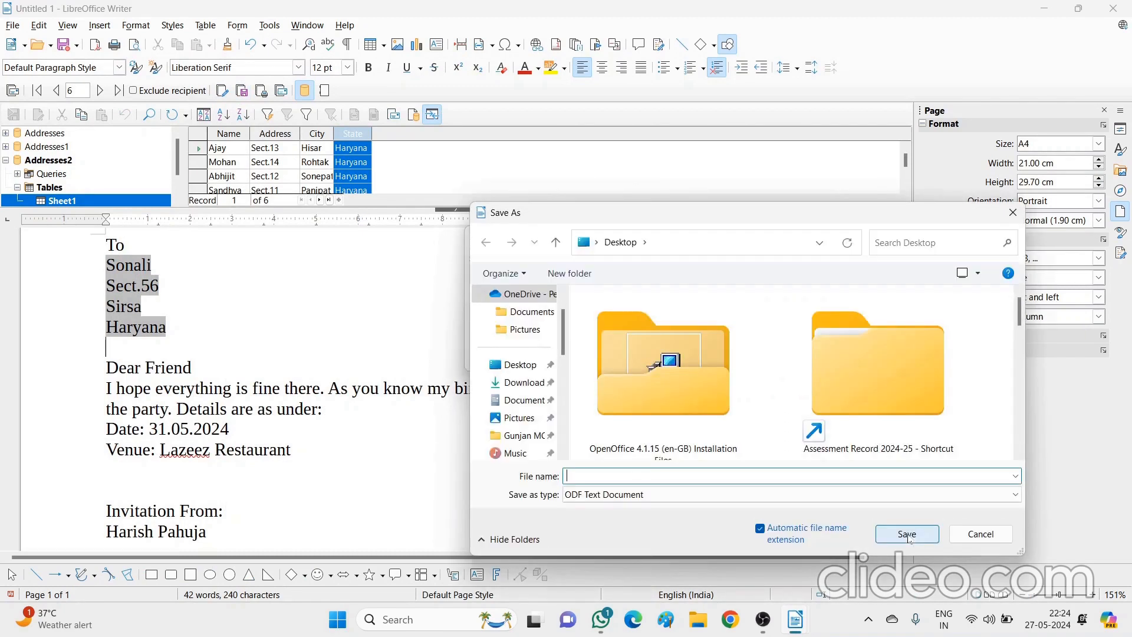
pyautogui.click(980, 534)
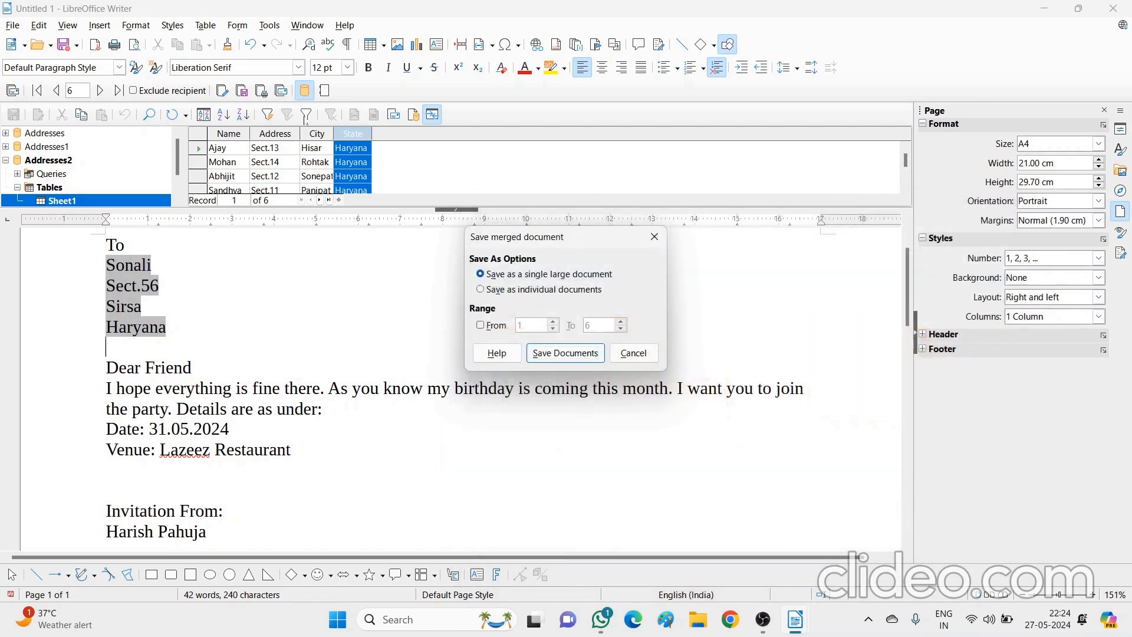
pyautogui.click(654, 237)
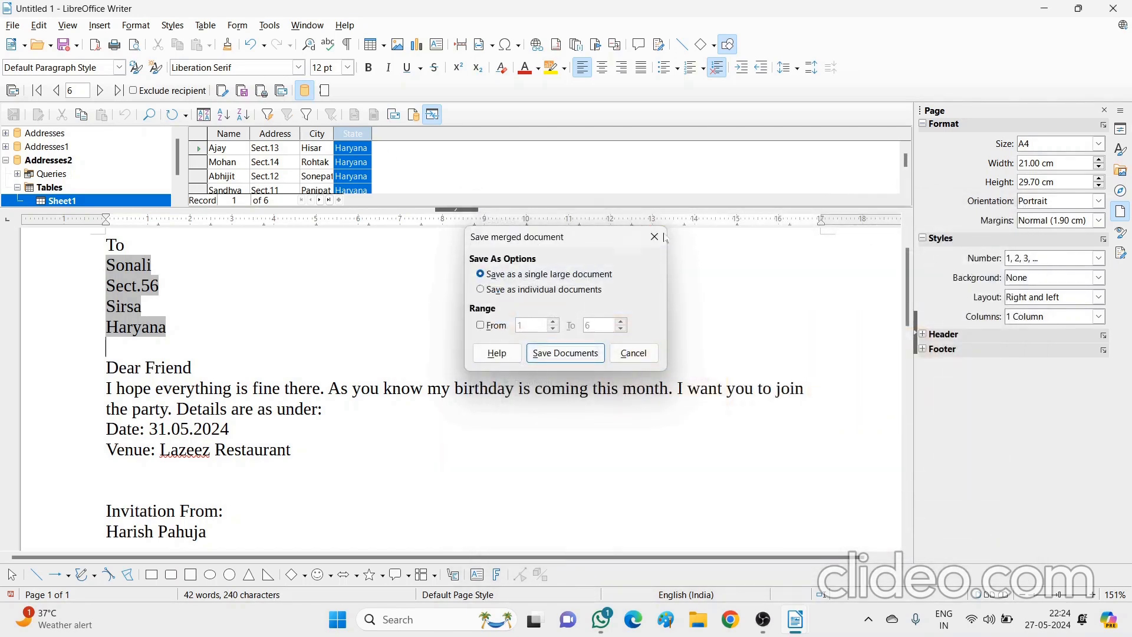
pyautogui.click(261, 91)
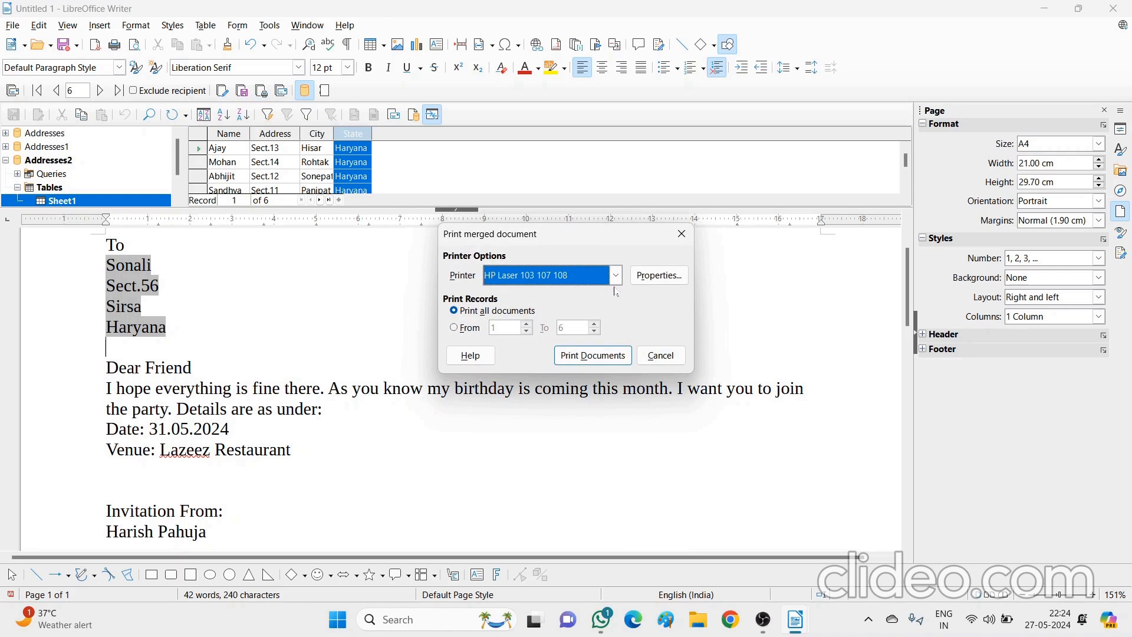
pyautogui.click(661, 356)
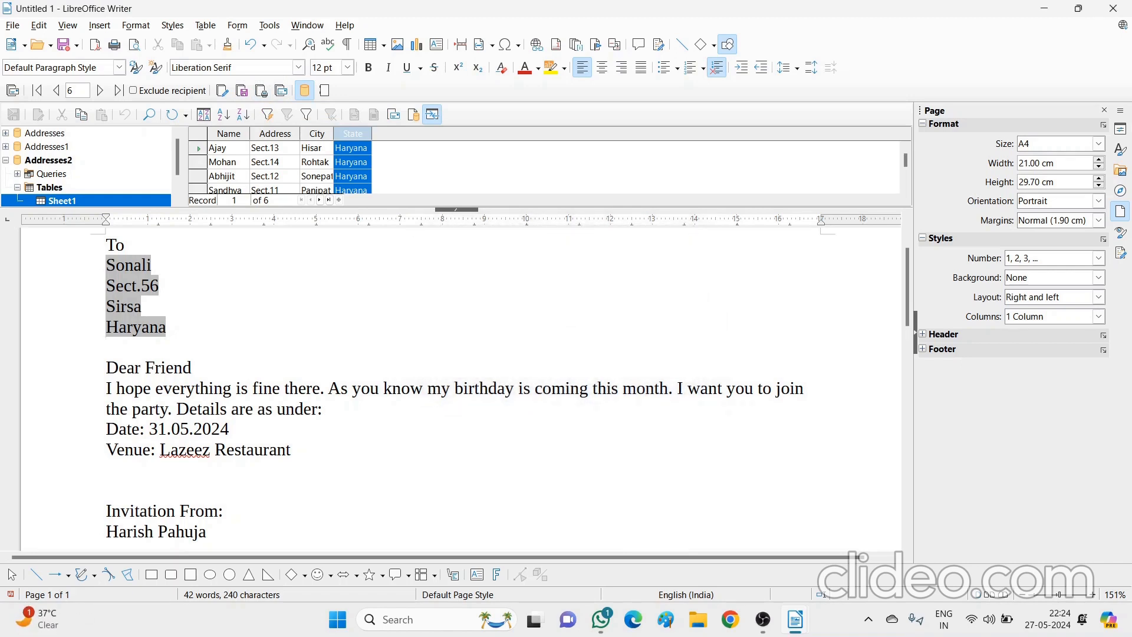